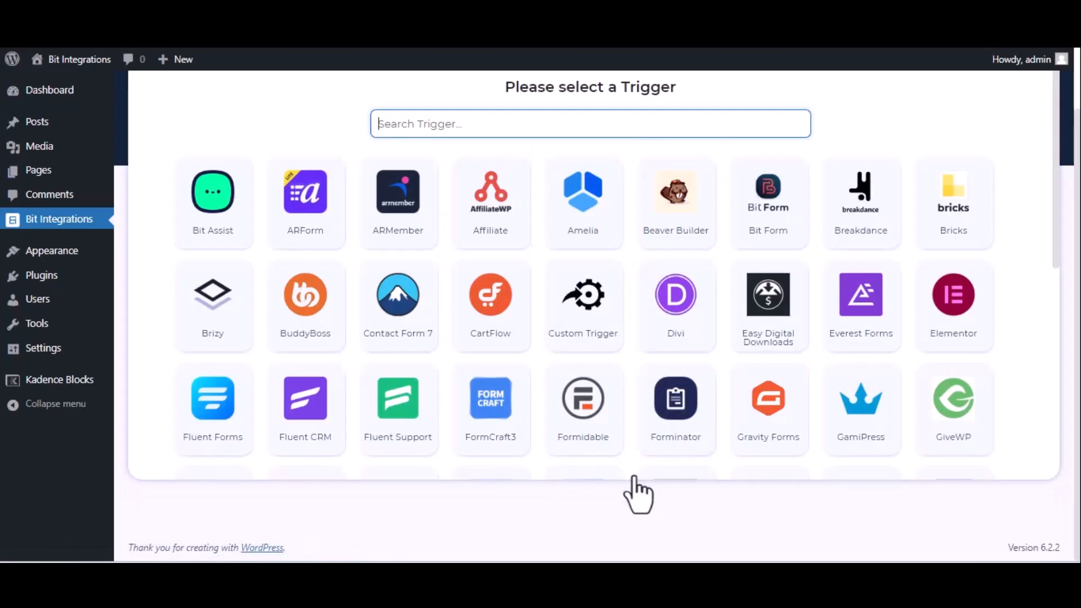
- Search the triggers for Kadence and choose Kadence Blocks Form as the trigger
text(ka)
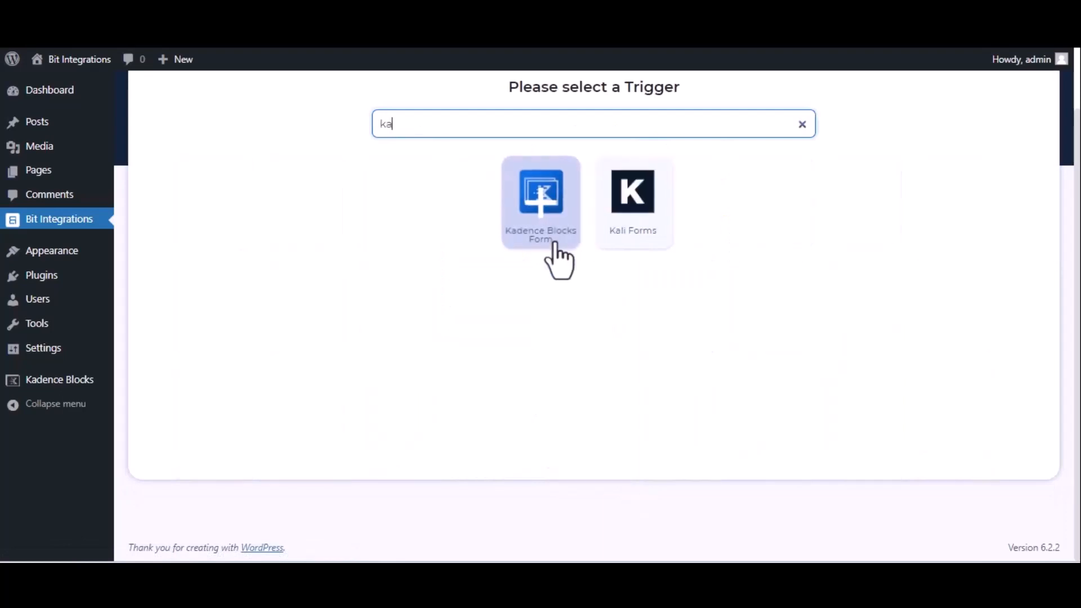
text(de)
click(586, 231)
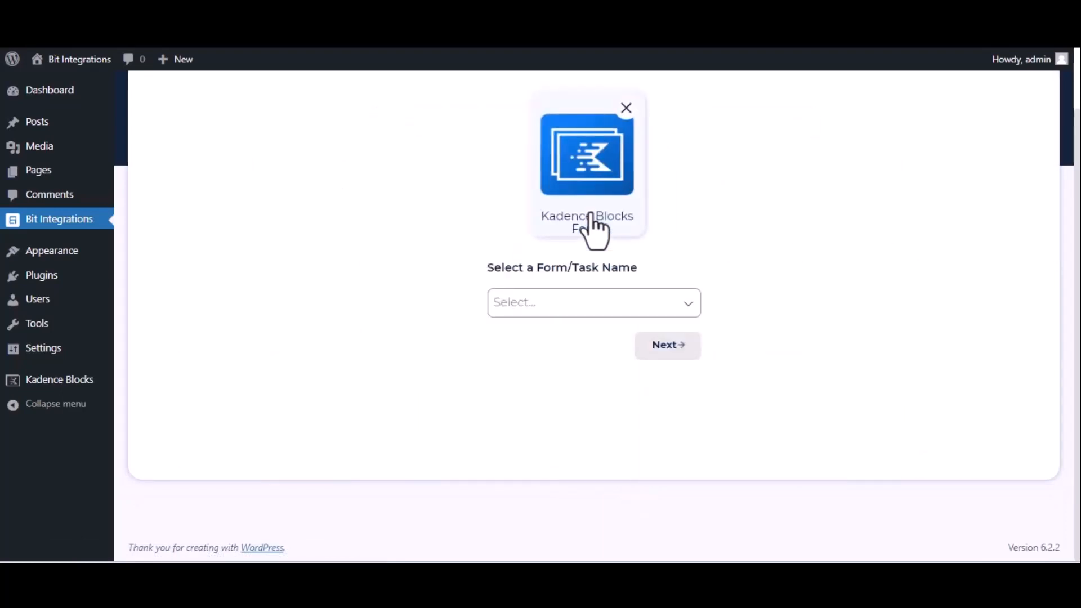
- Select the form Bit Integration__6b53d9-05 and continue to the next stage
click(593, 304)
click(595, 335)
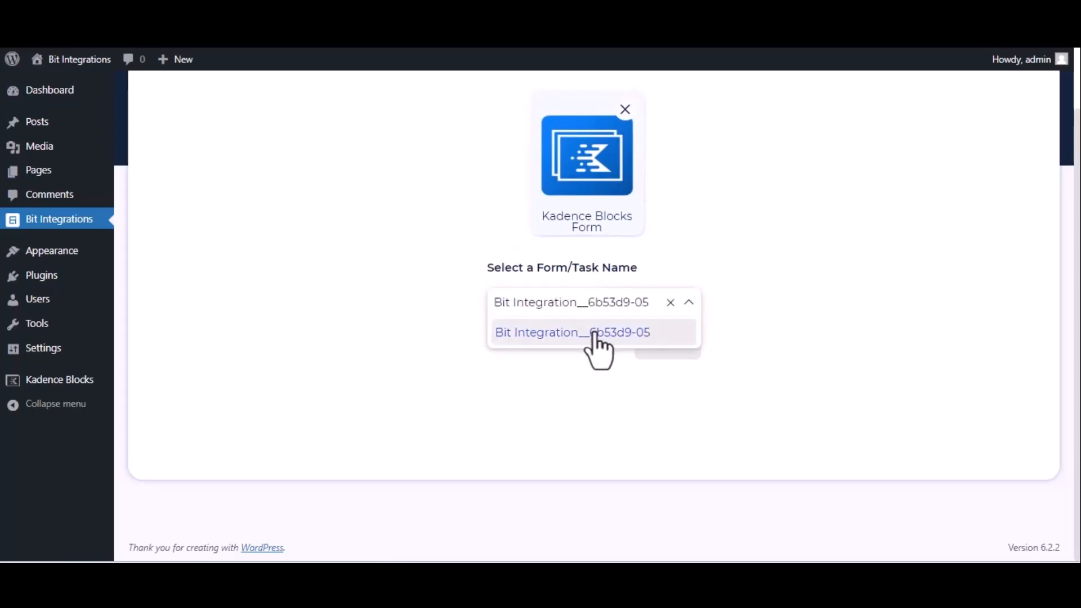
click(668, 353)
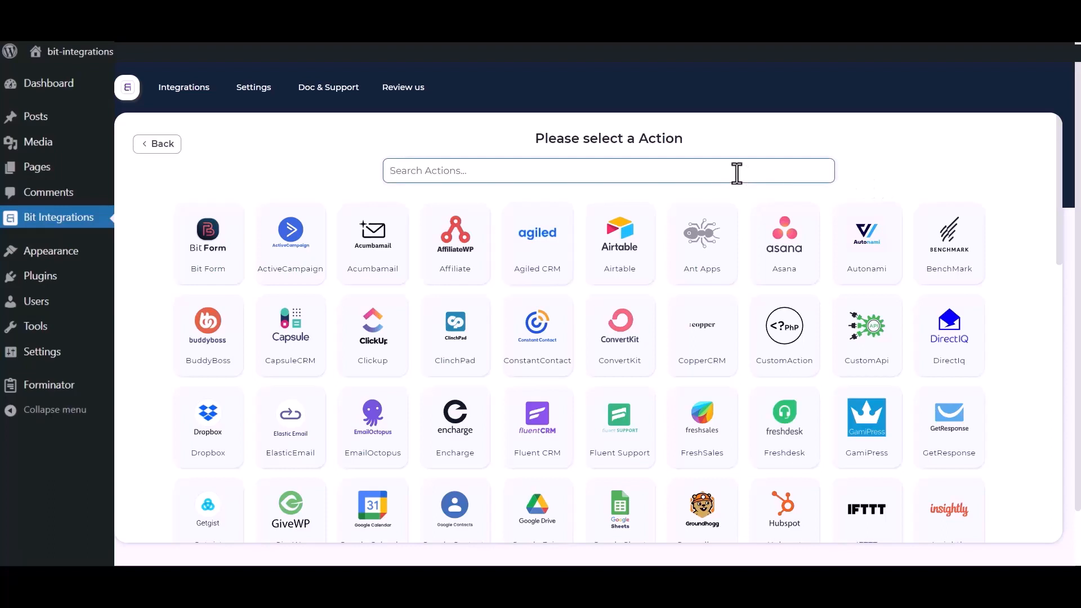
- Search the actions for sales and pick Salesforce as the action
text(sales)
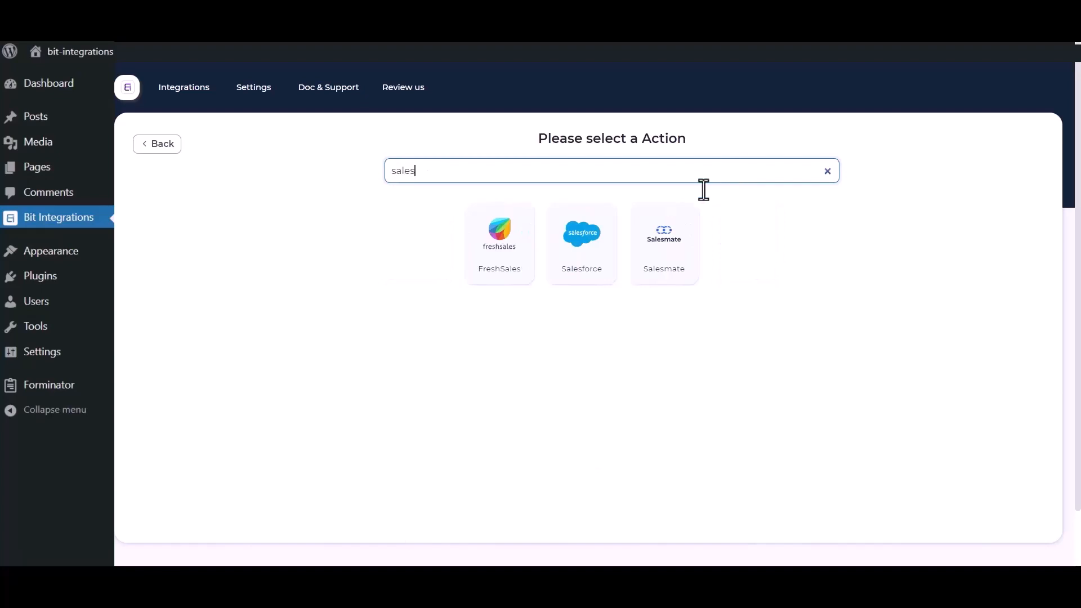
click(571, 263)
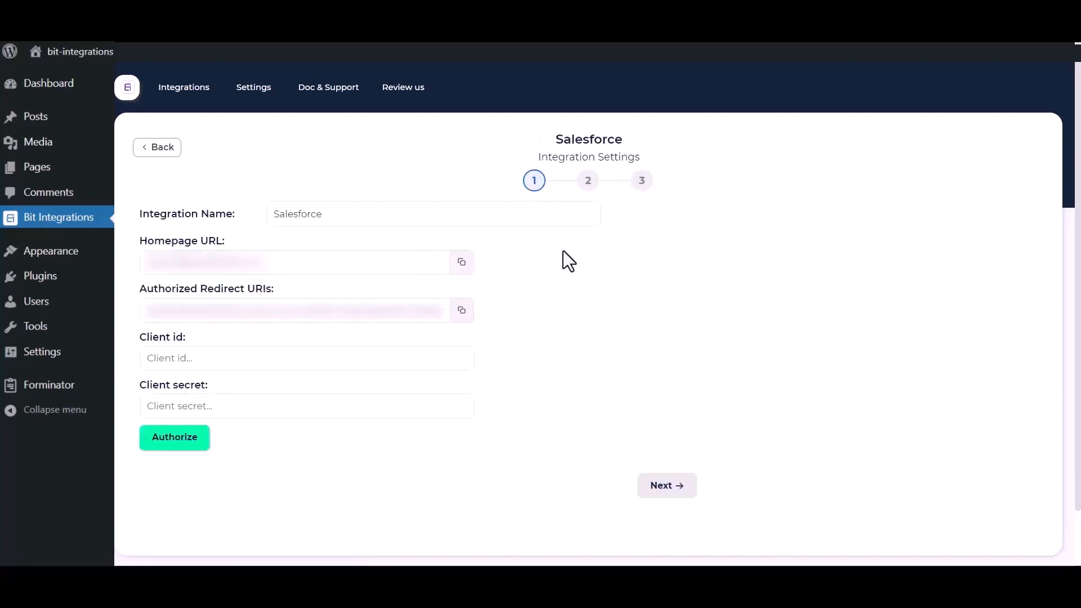
click(309, 214)
drag(327, 213, 266, 212)
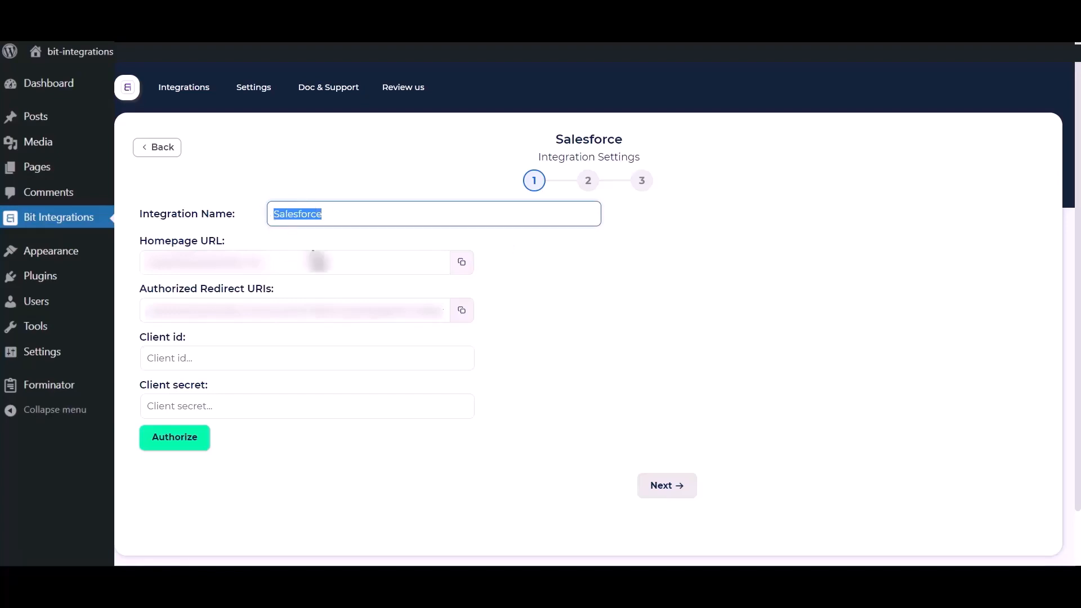
click(647, 401)
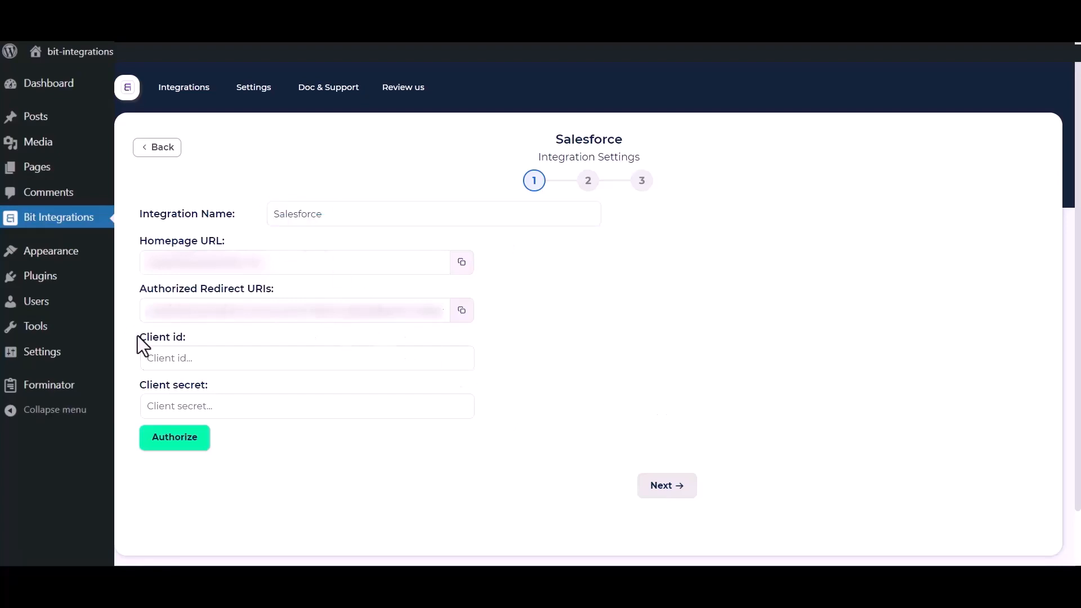
drag(140, 338, 197, 343)
click(138, 385)
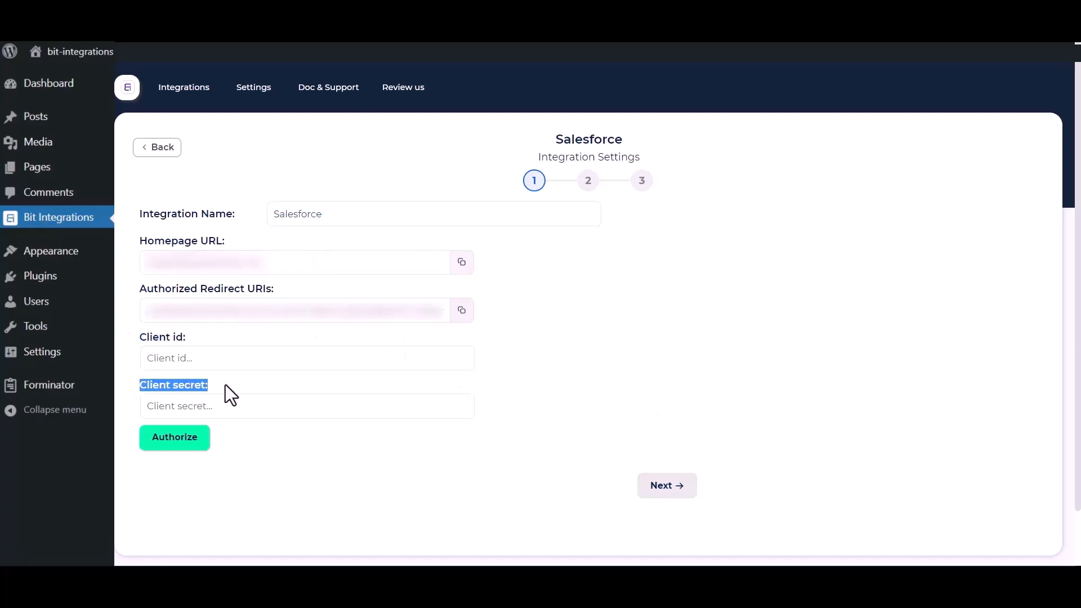
- Switch to Salesforce and open Setup
click(576, 372)
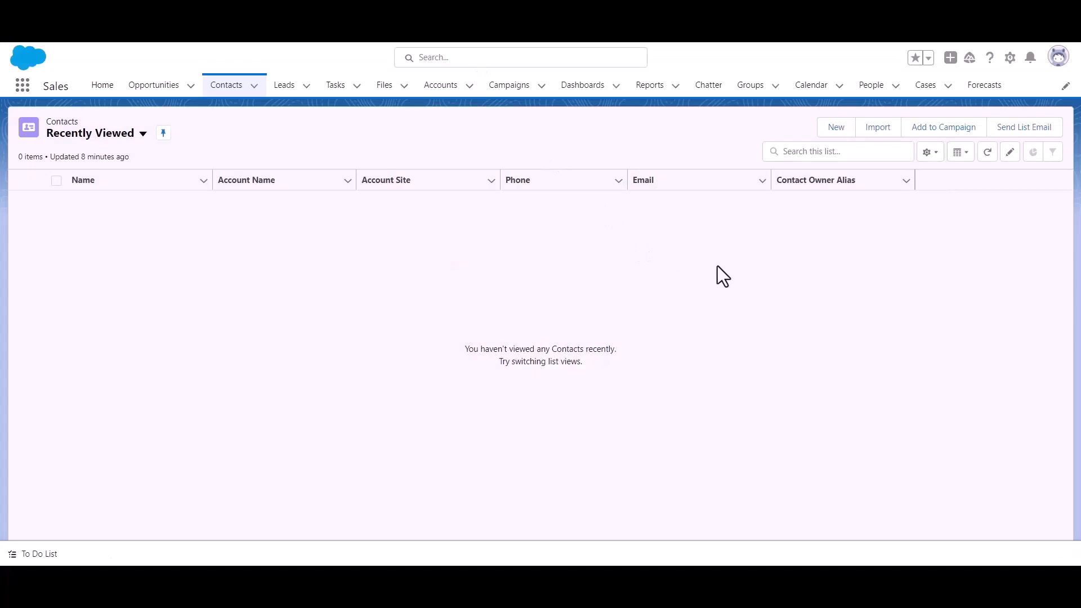
click(1011, 63)
click(981, 108)
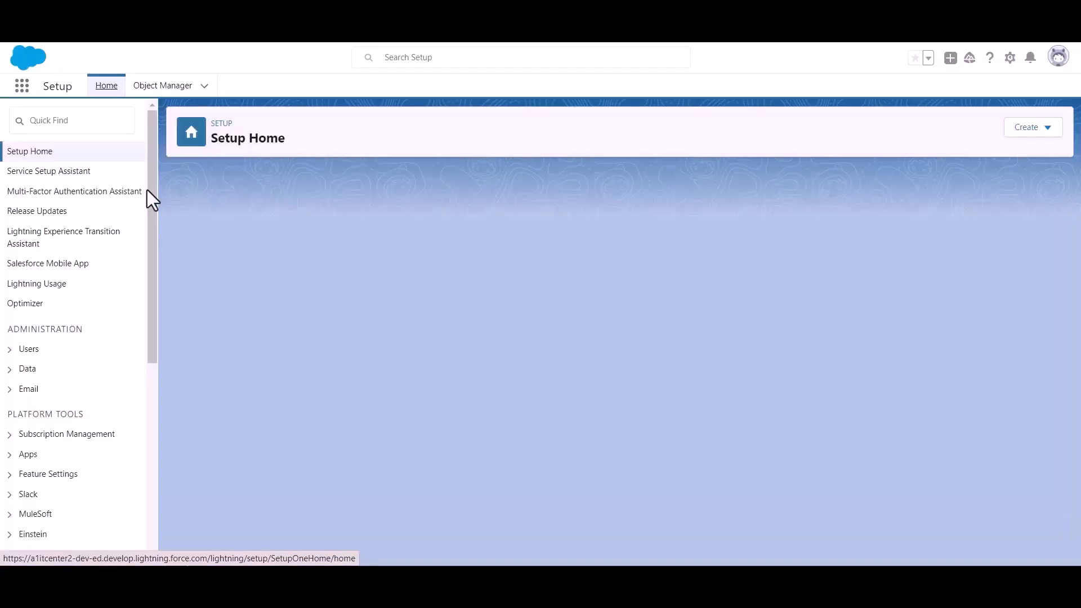
- Open App Manager under Platform Tools Apps and start a new connected app
scroll(62, 236, down, 3)
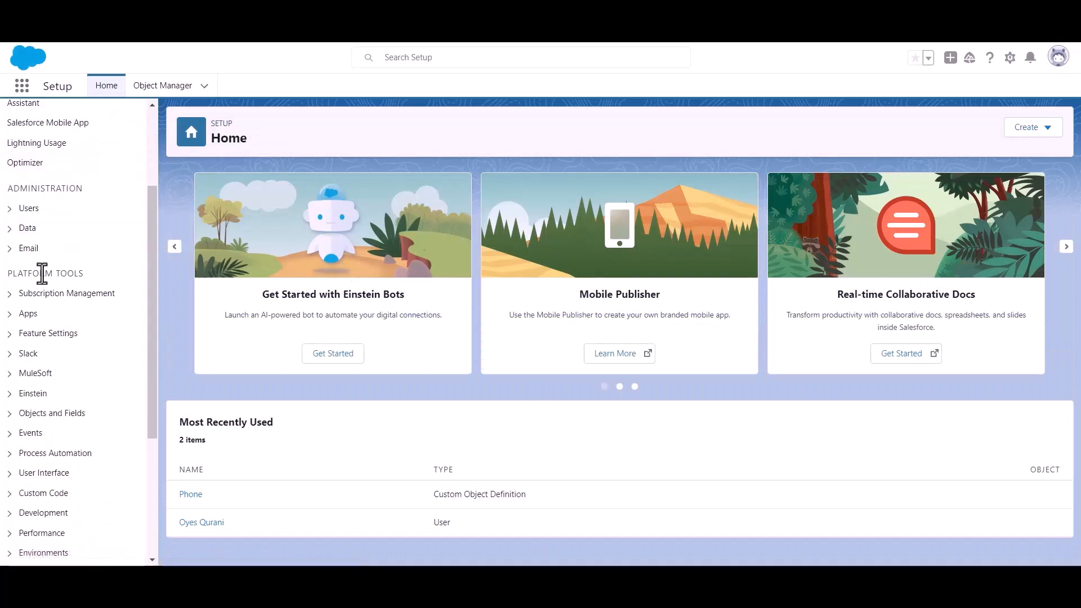
drag(9, 275, 100, 276)
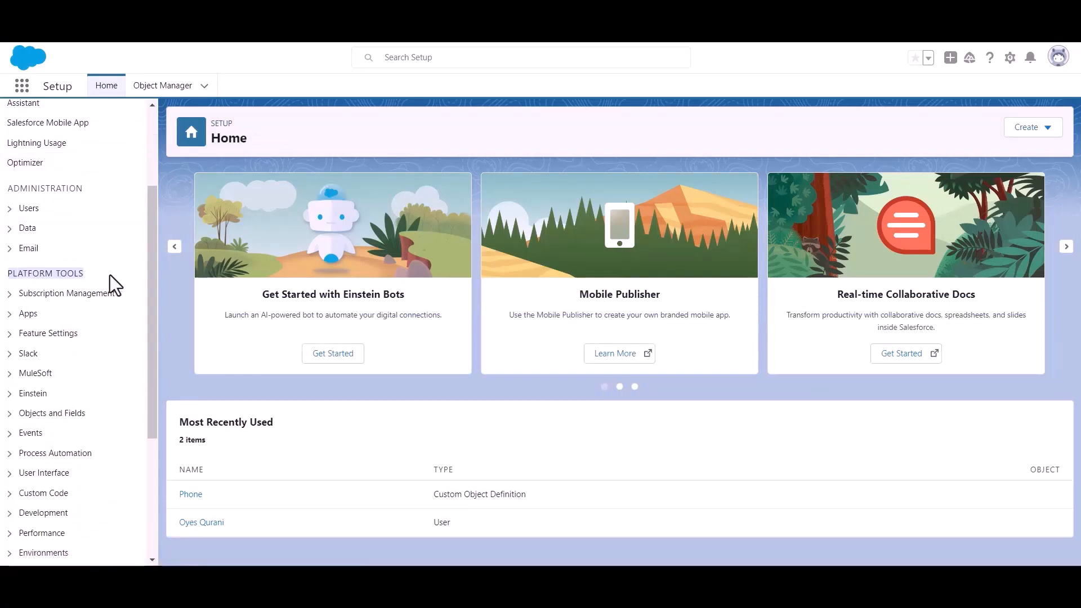
click(11, 314)
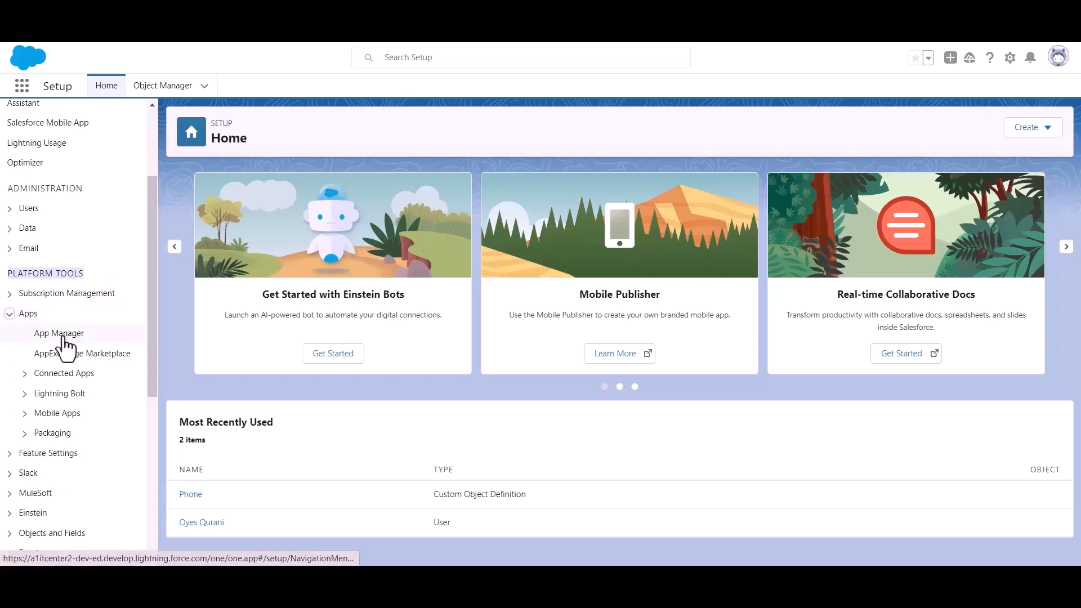
click(63, 338)
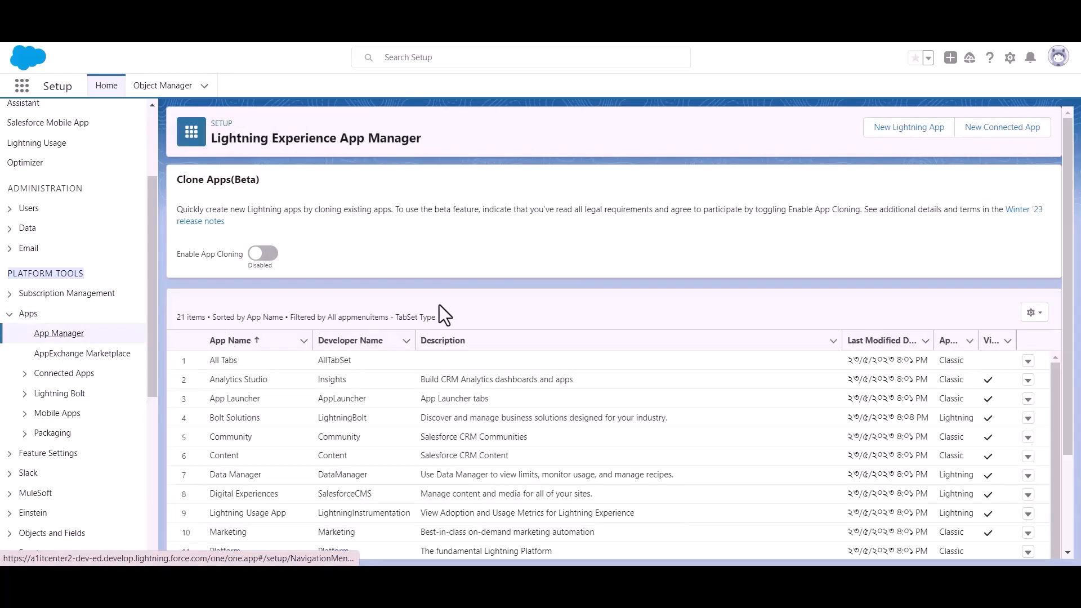
click(994, 138)
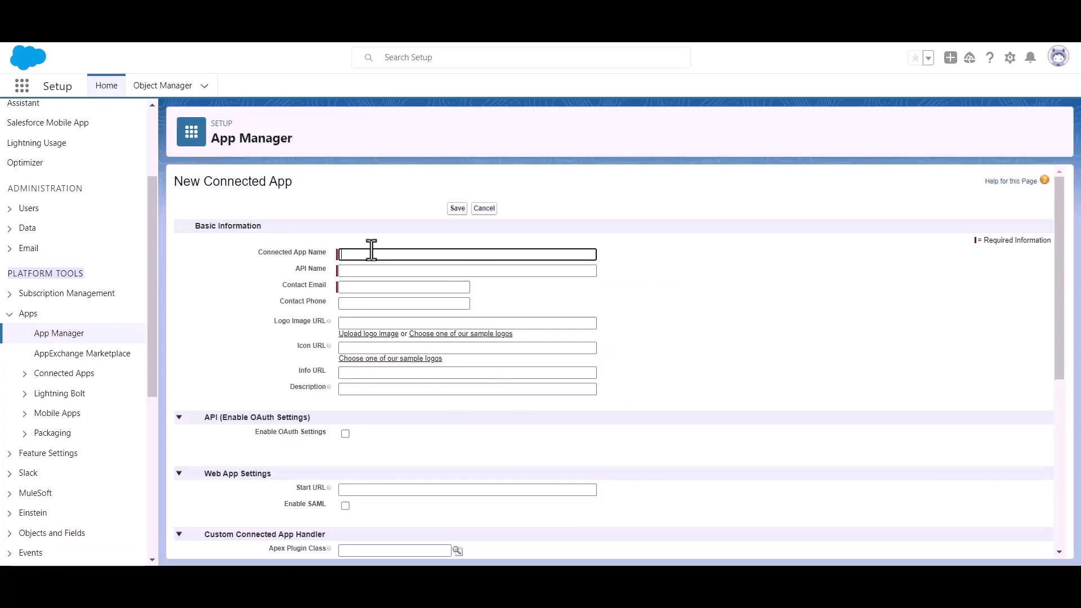
- Name the connected app Bit Apps and paste the contact e-mail address
text(Bit Apps)
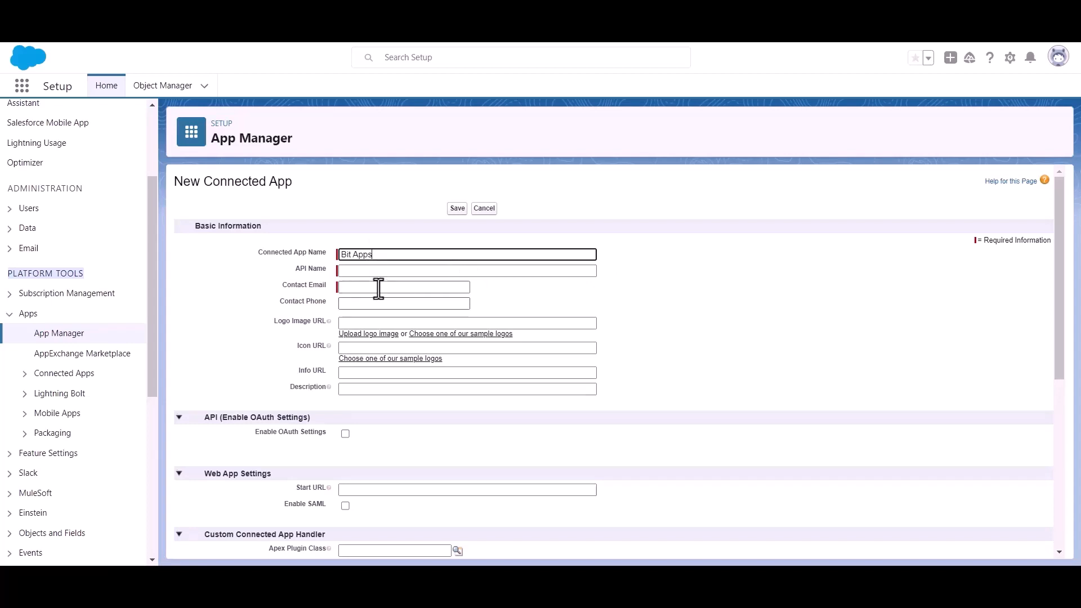
click(378, 287)
key(ctrl+v)
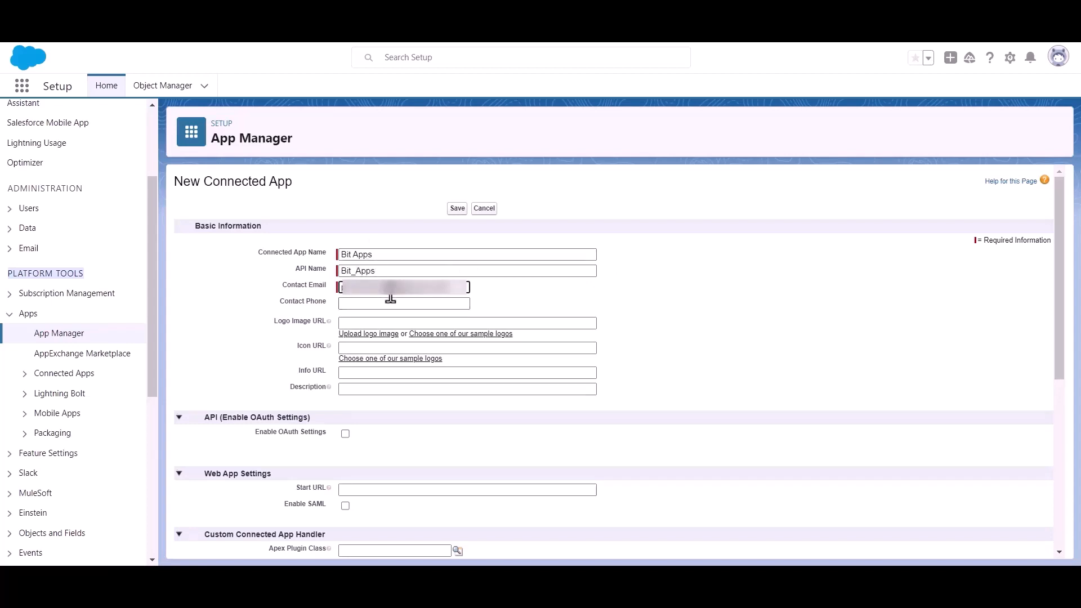
click(526, 293)
- Enable OAuth Settings for the connected app
scroll(526, 290, down, 1)
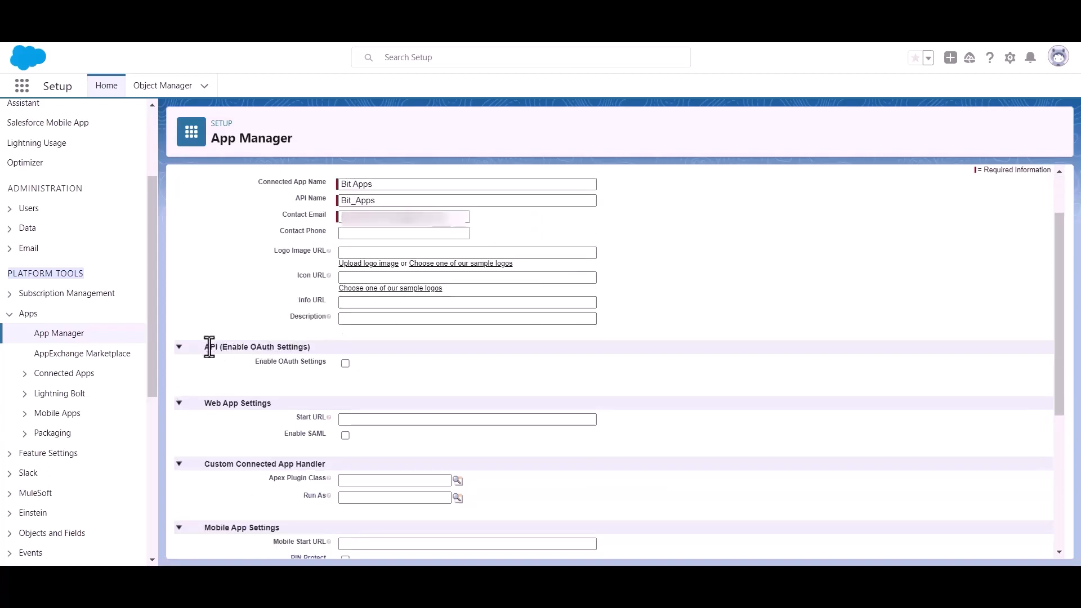
drag(222, 347, 326, 345)
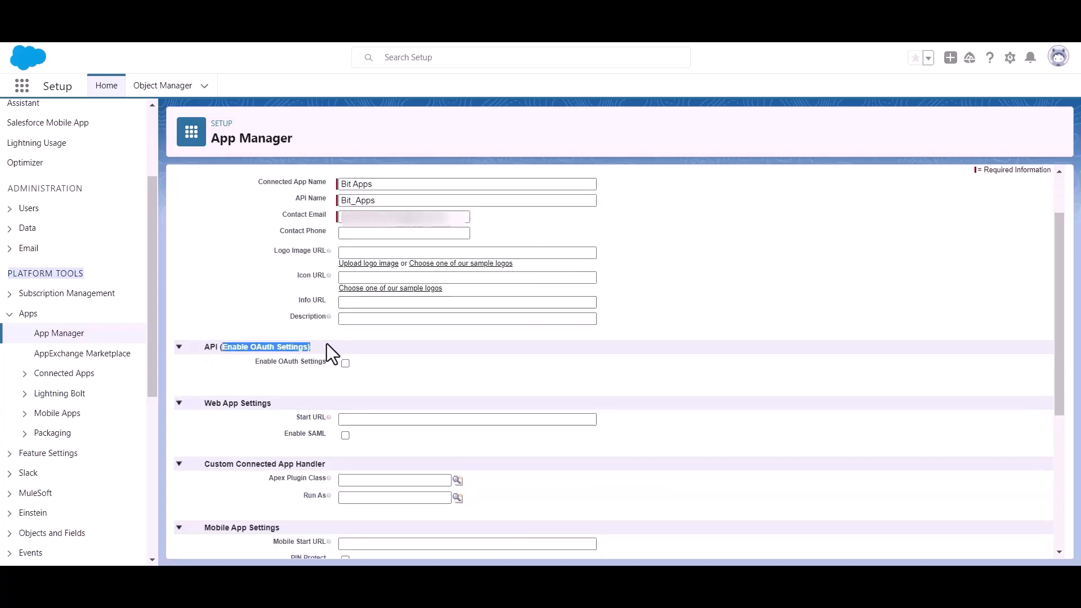
click(409, 385)
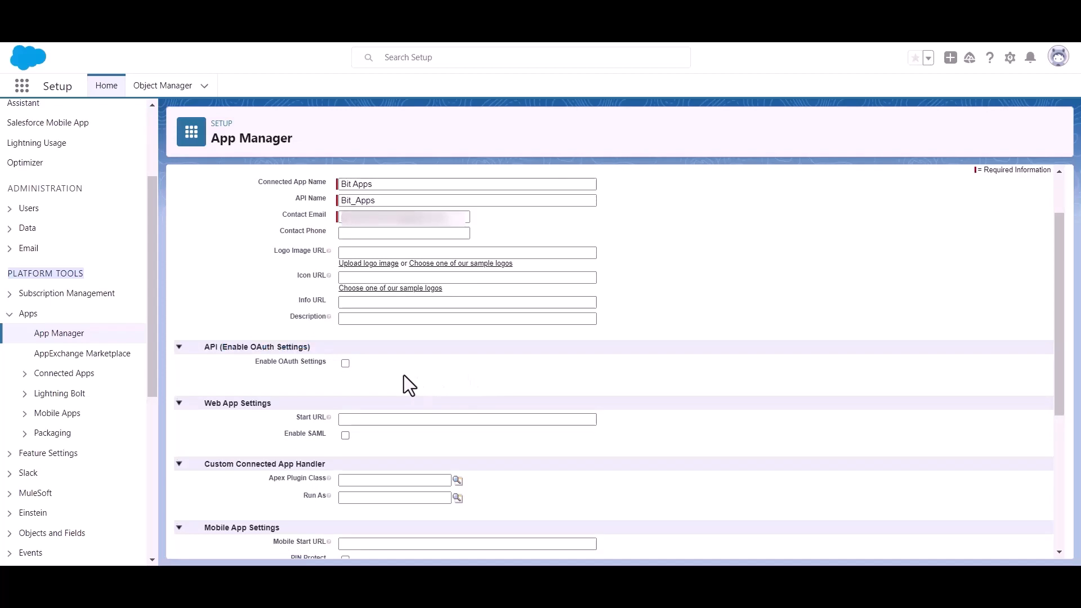
click(344, 363)
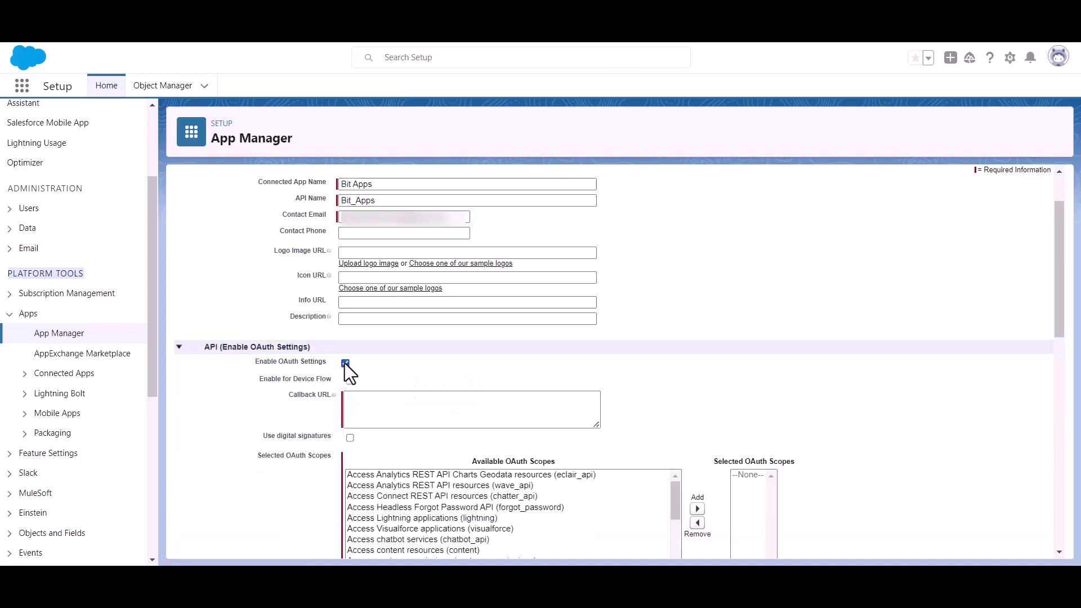
- Copy the Authorized Redirect URI from Bit Integrations and paste it as the Callback URL
scroll(357, 367, down, 1)
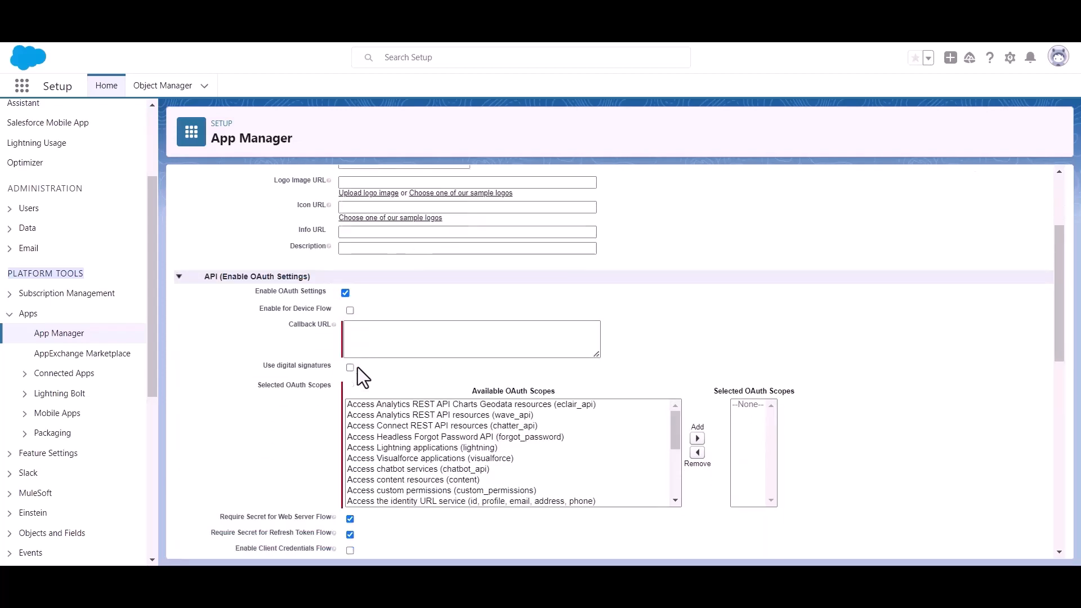
click(378, 332)
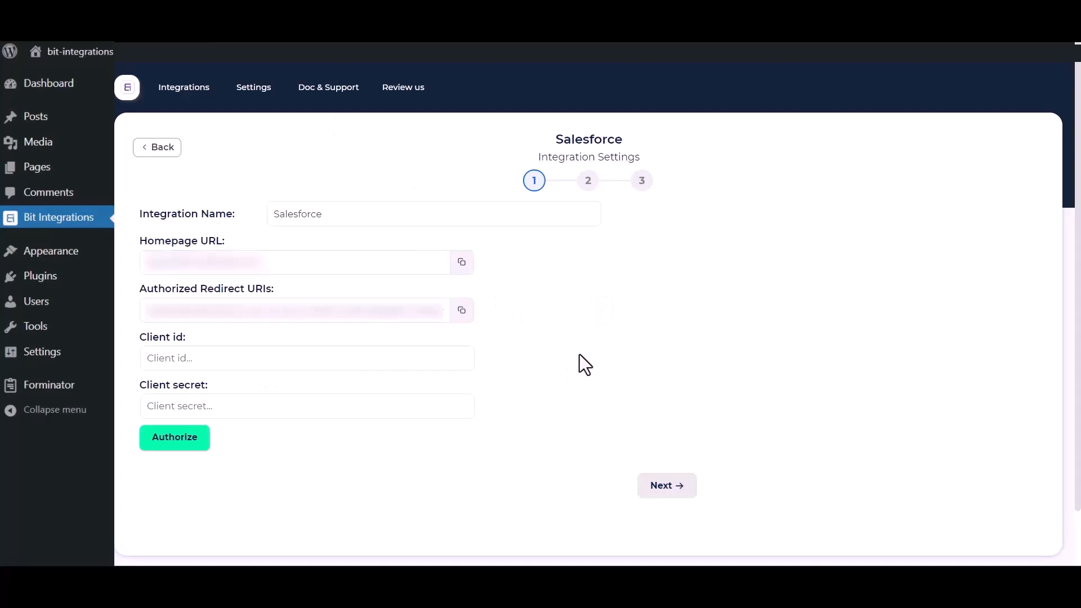
click(460, 317)
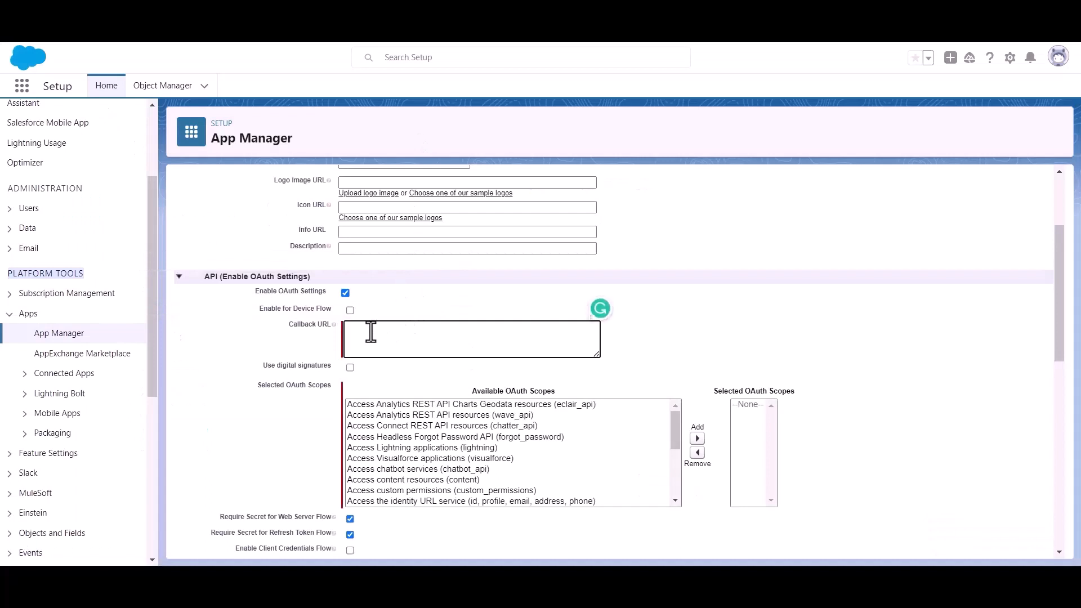
key(ctrl+v)
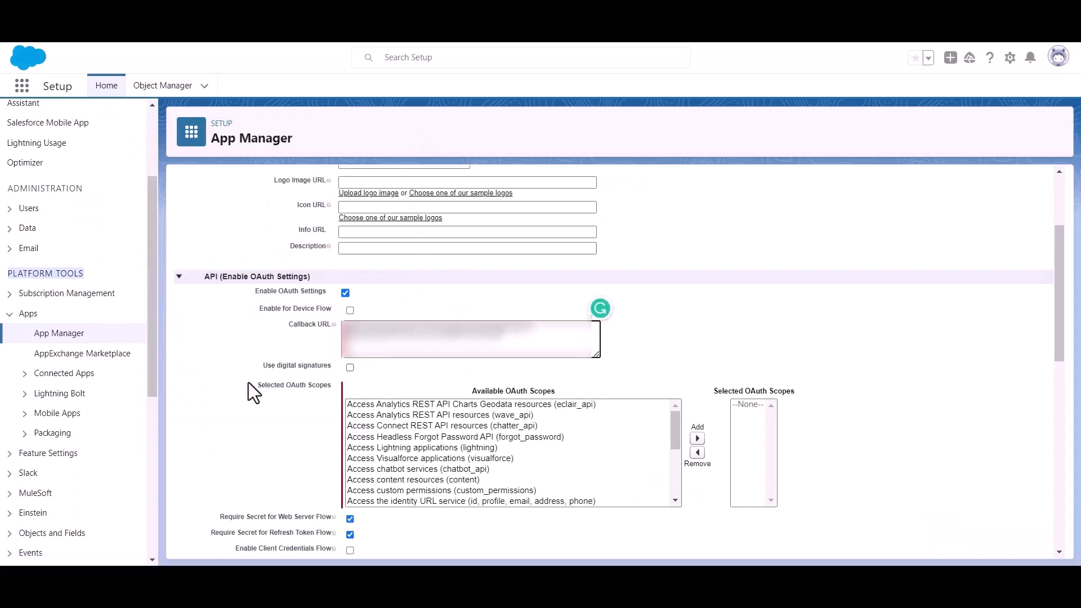
- Add the Full access (full) scope to the selected OAuth scopes
drag(254, 387, 313, 390)
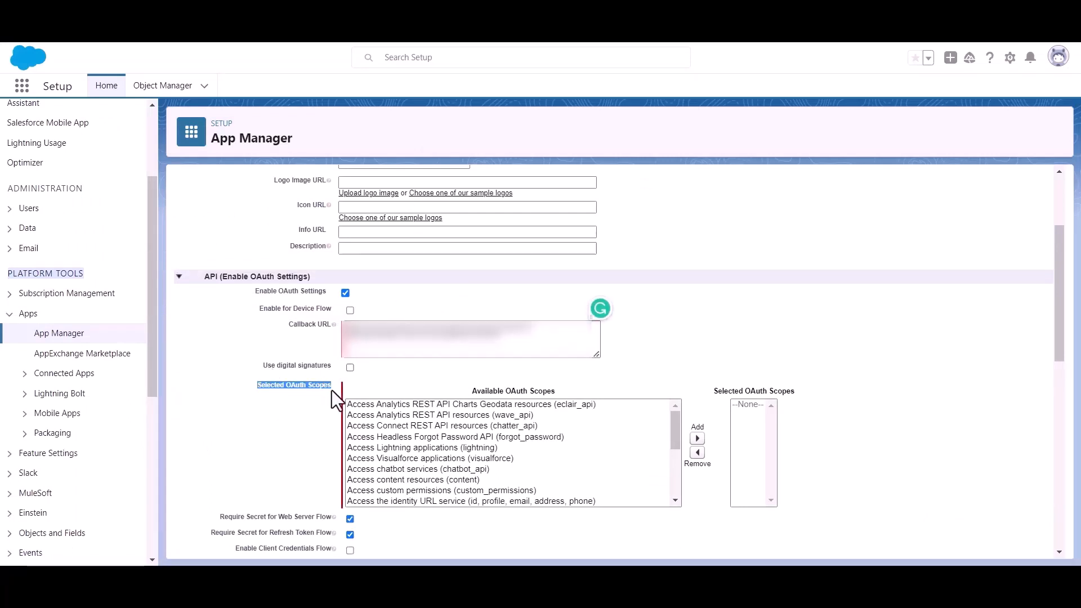
scroll(482, 467, down, 2)
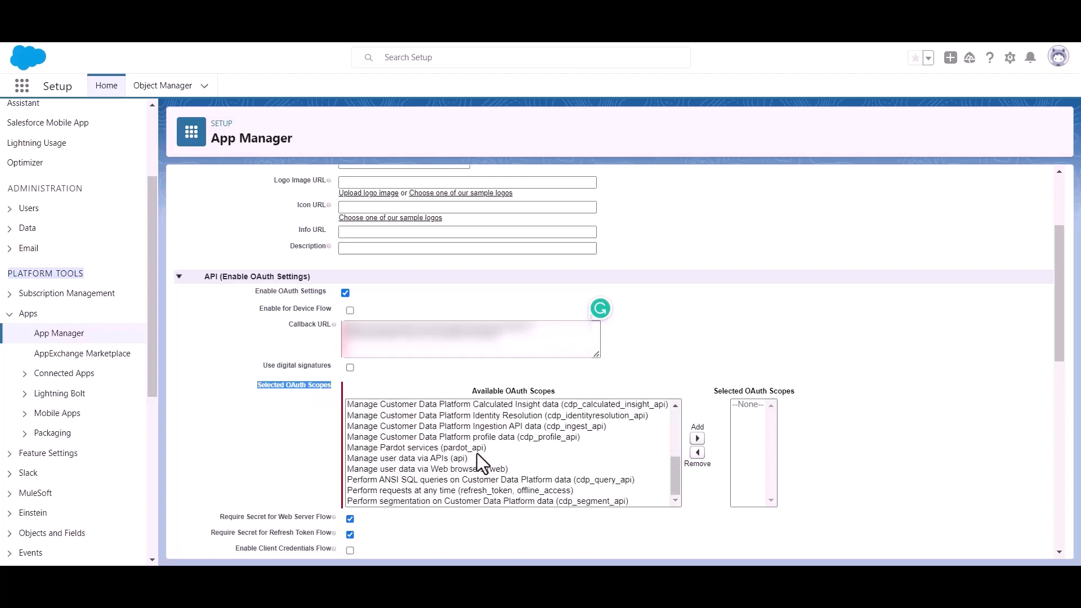
scroll(477, 454, up, 1)
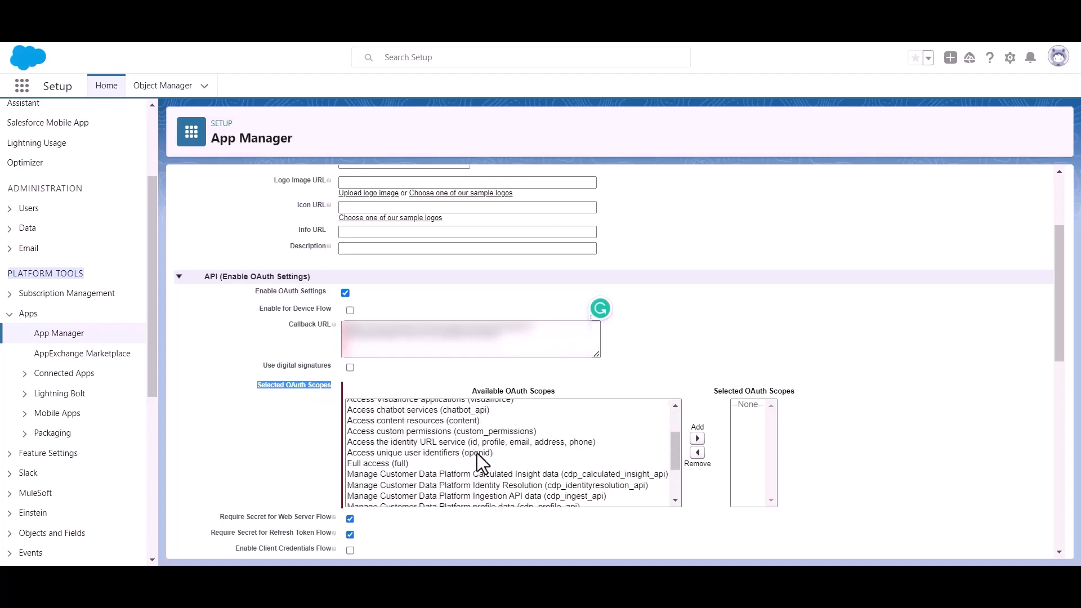
click(364, 462)
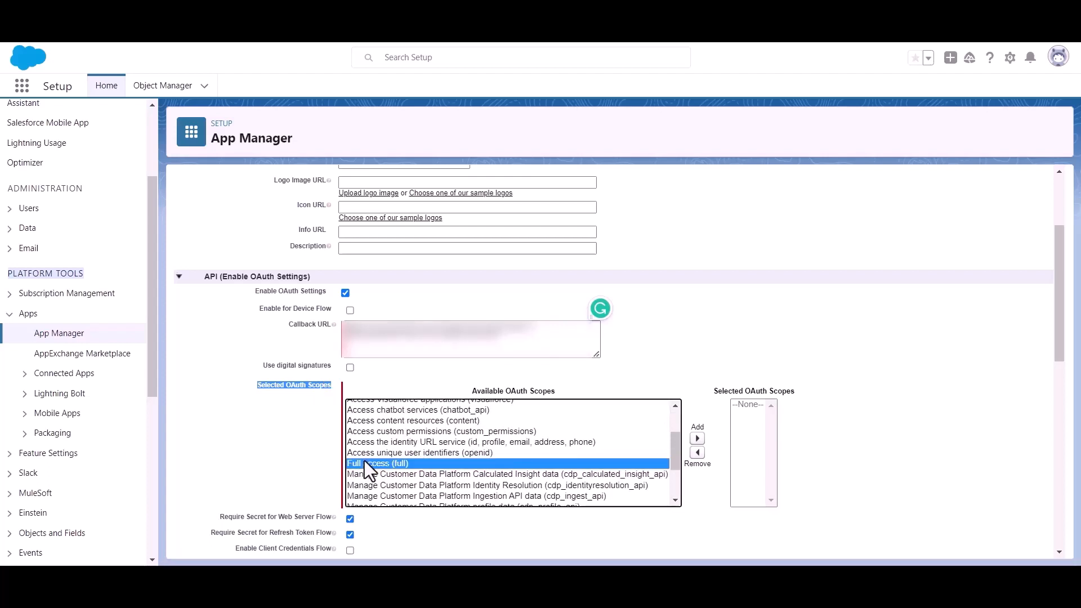
click(697, 437)
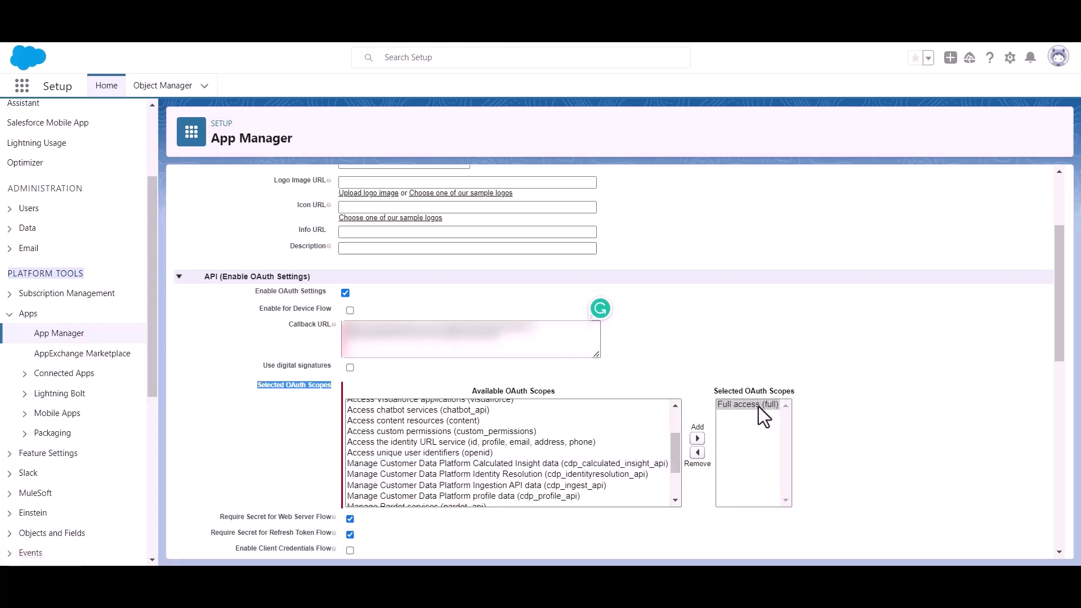
- Save the new connected app and continue past the notice
scroll(538, 407, down, 3)
scroll(390, 417, down, 8)
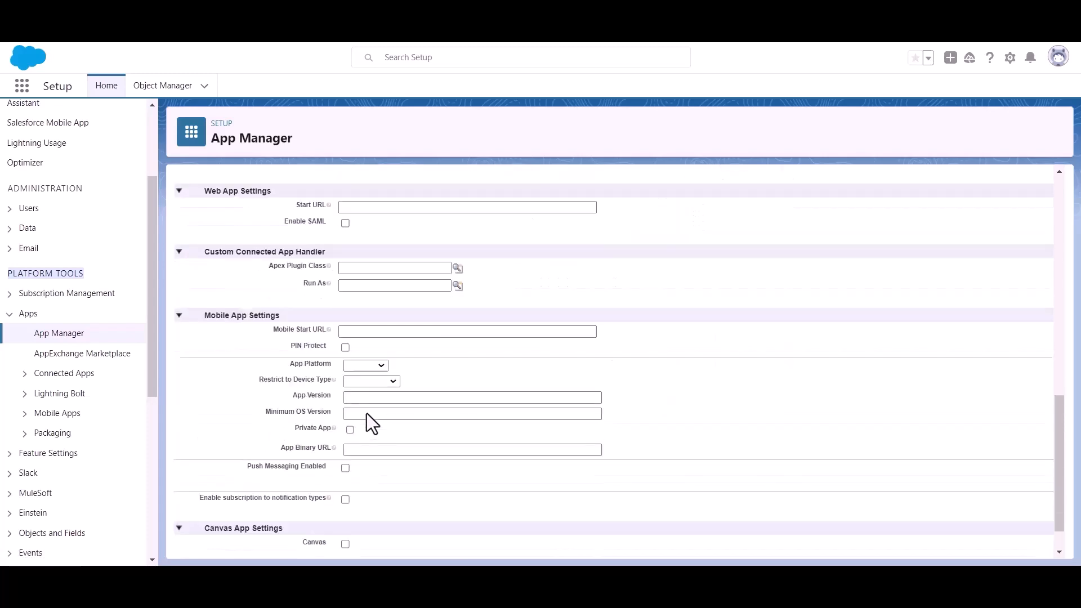
scroll(366, 413, down, 1)
click(456, 530)
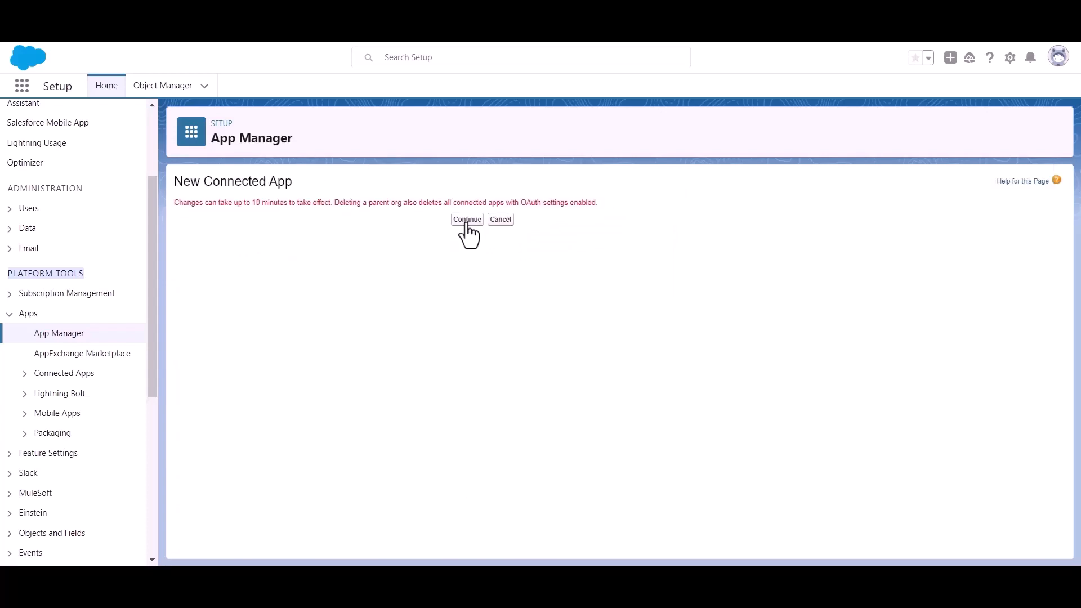
click(457, 221)
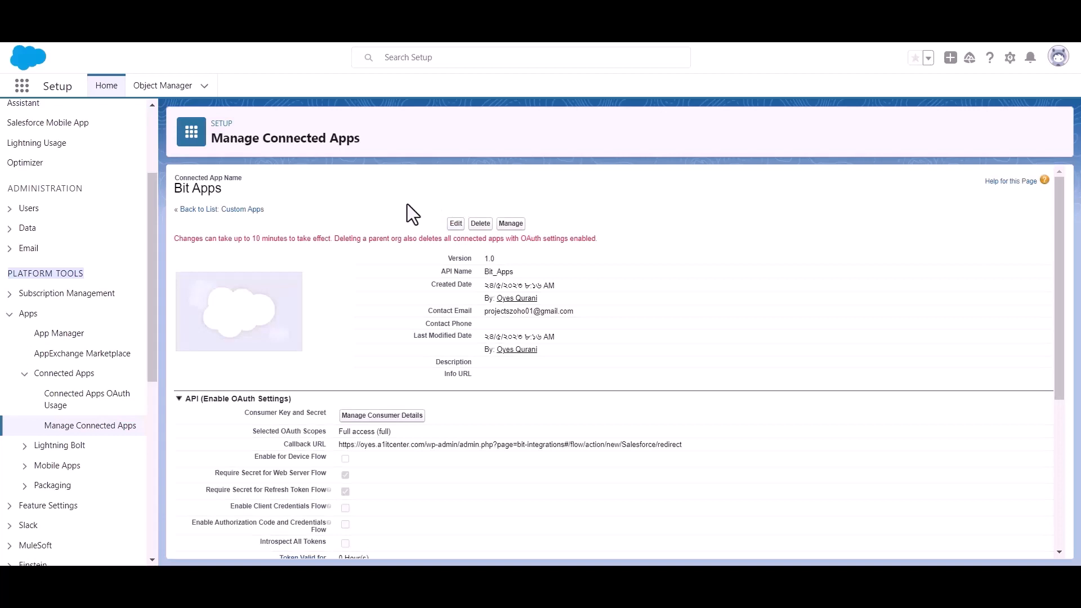
triple_click(277, 241)
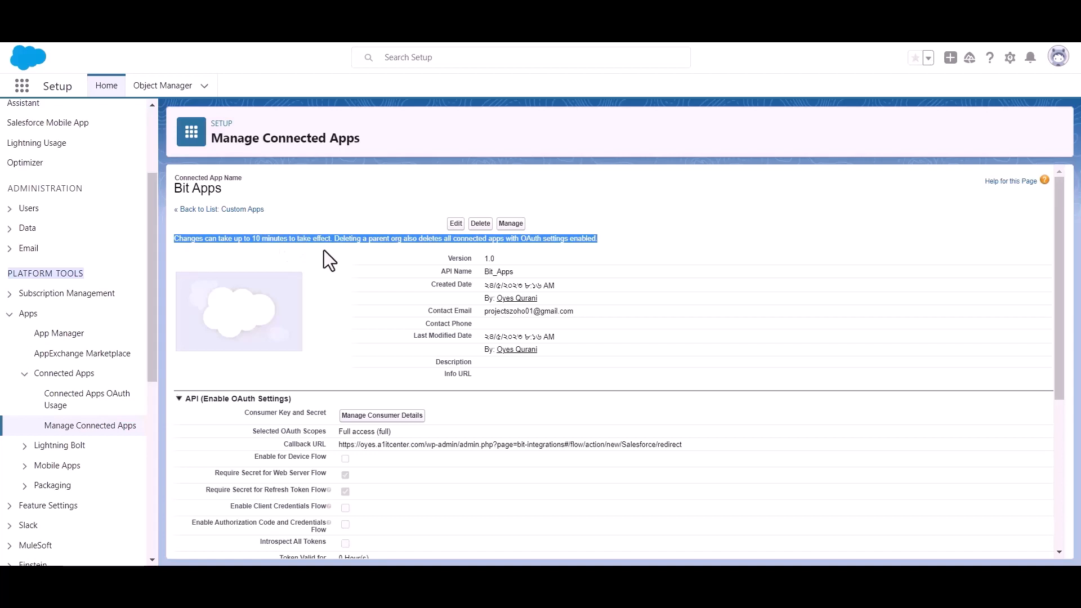
- Open the connected app's consumer details and enter the emailed verification code to verify identity
click(342, 246)
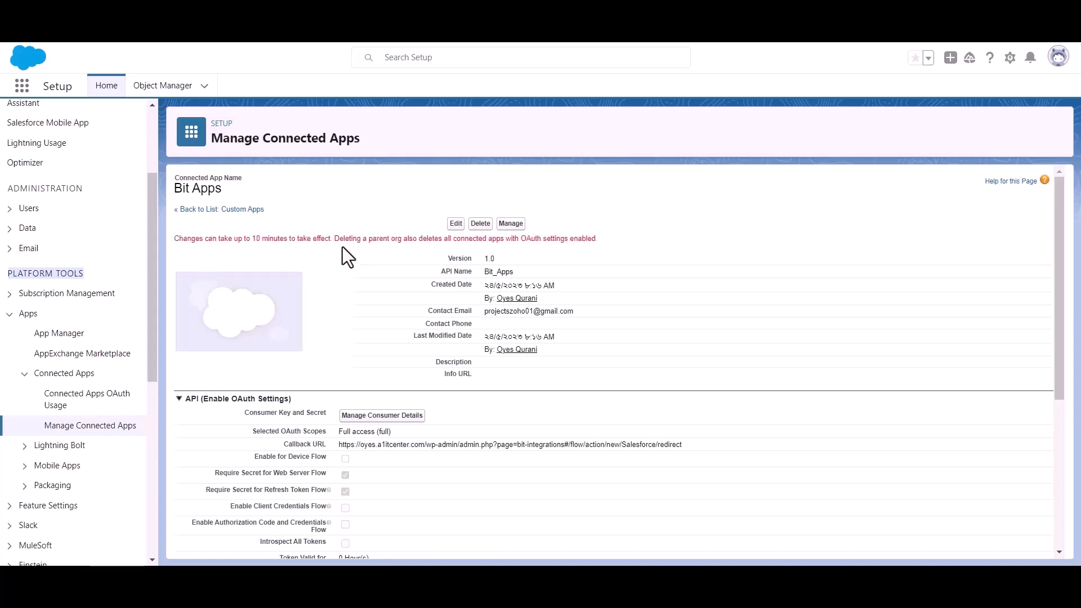
scroll(342, 247, down, 2)
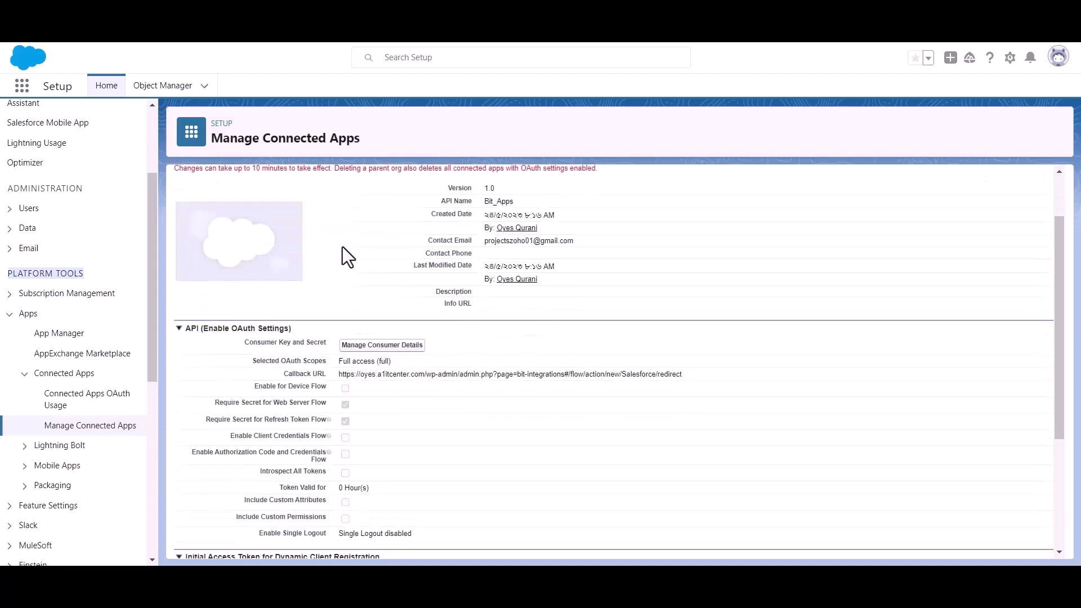
click(381, 345)
click(513, 410)
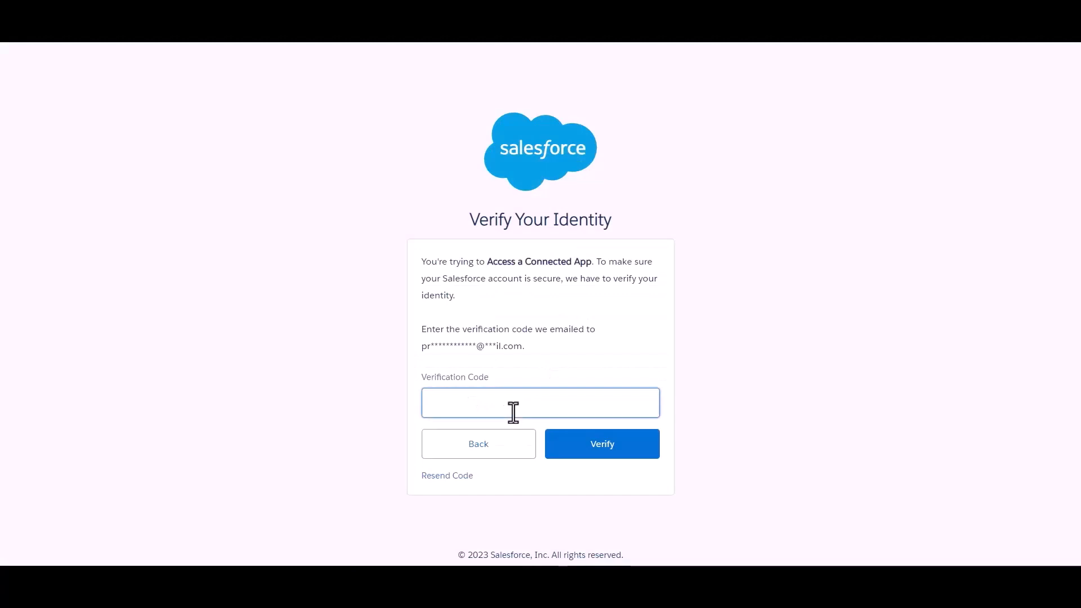
click(562, 352)
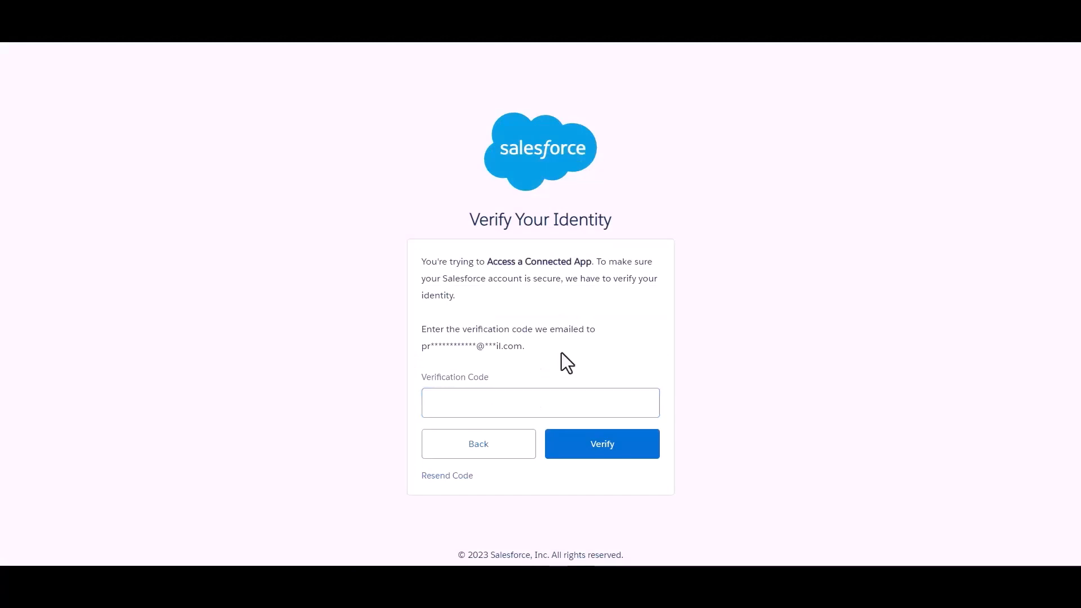
click(559, 402)
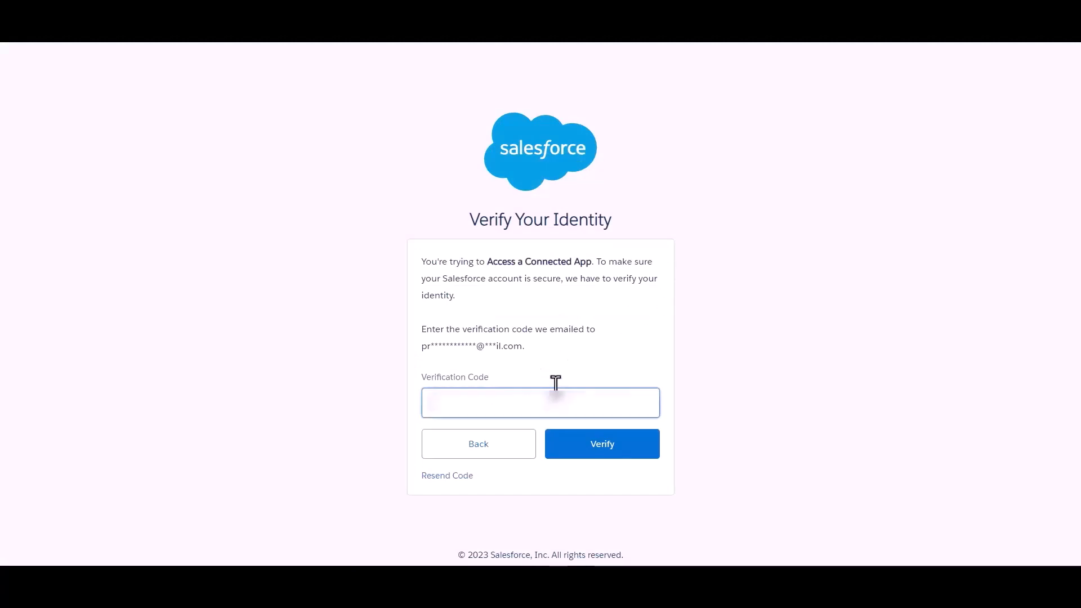
key(ctrl+v)
click(595, 350)
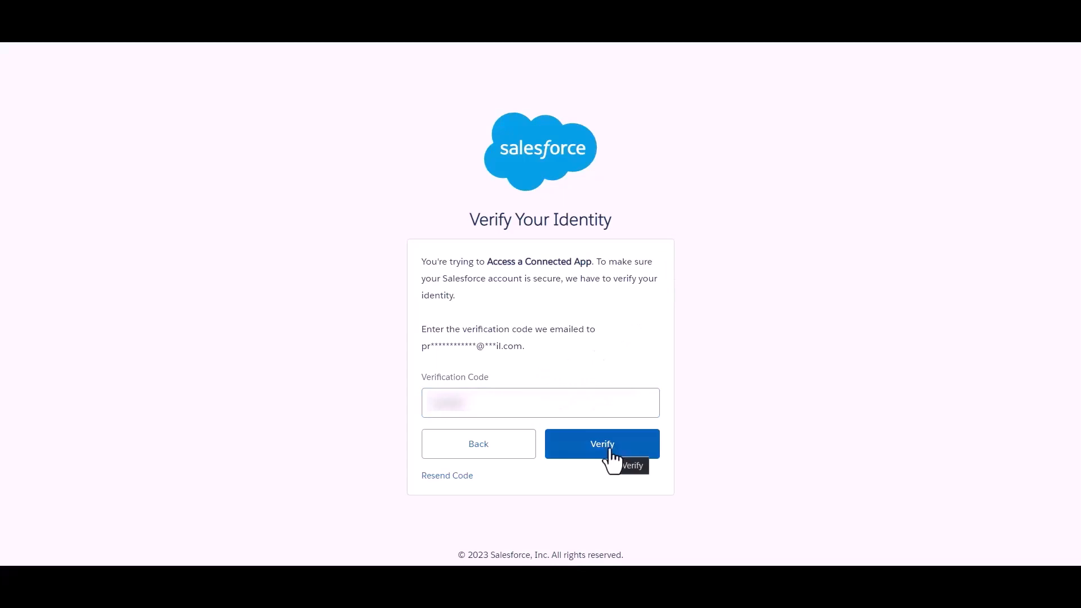
click(609, 451)
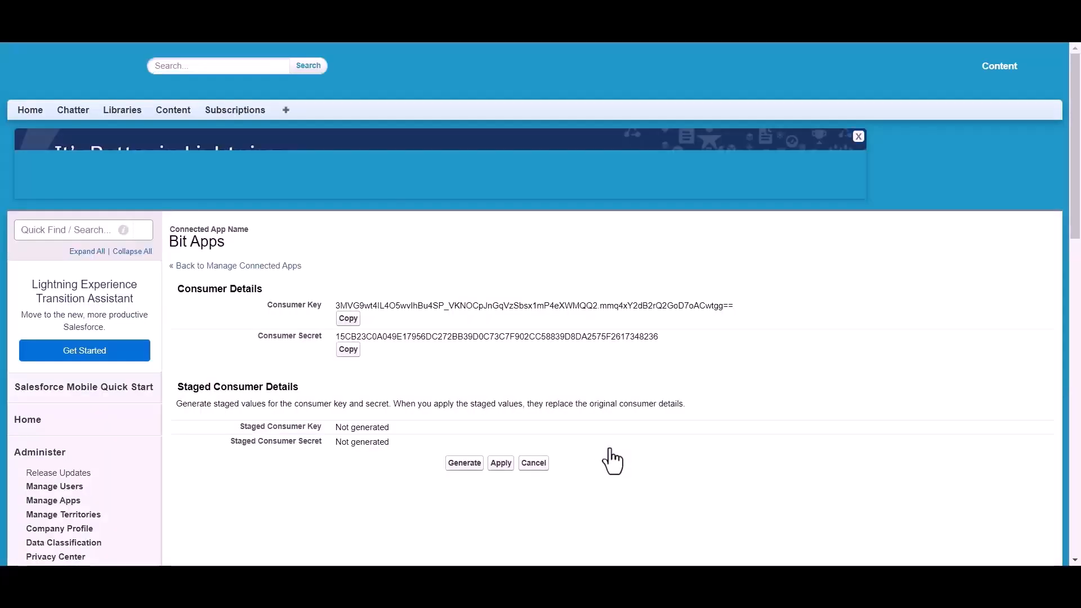
- Copy the Consumer Key and paste it into the Client id field in Bit Integrations
scroll(502, 270, down, 1)
scroll(502, 270, down, 1)
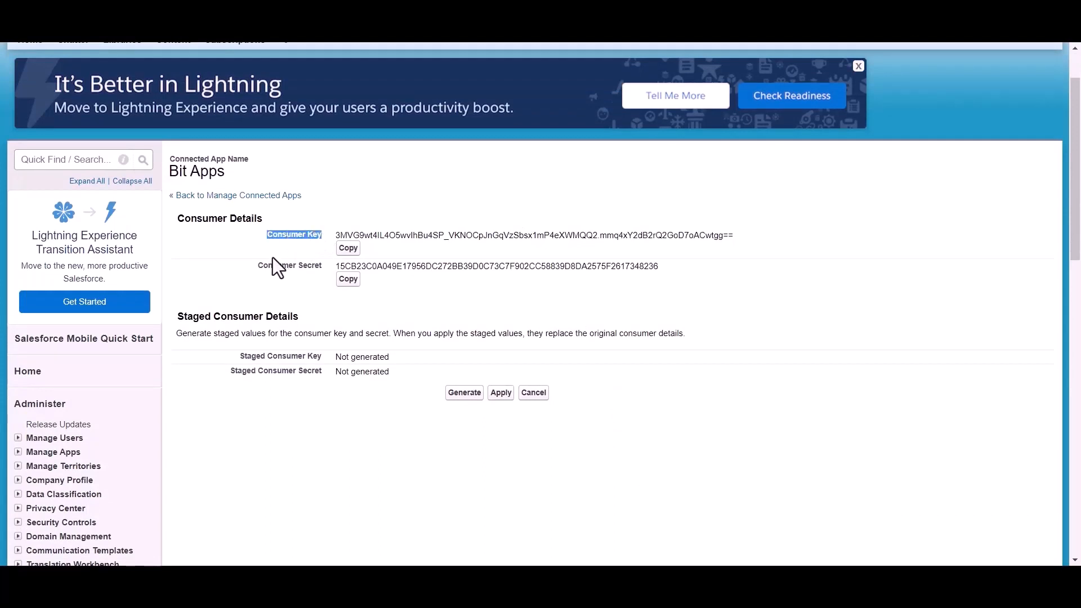
drag(250, 268, 325, 269)
click(377, 294)
scroll(384, 295, up, 1)
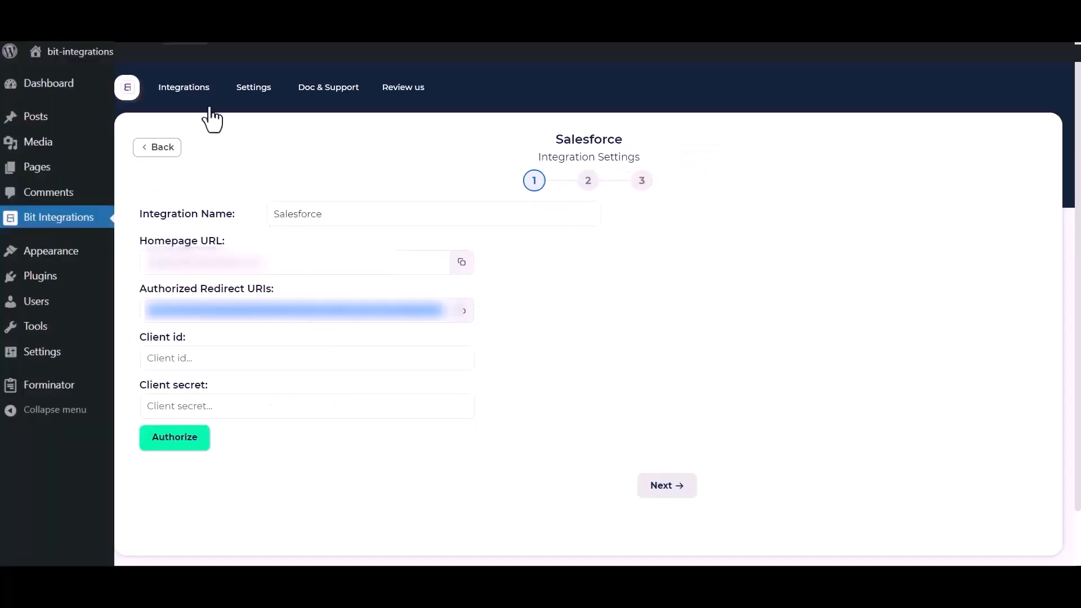
click(275, 358)
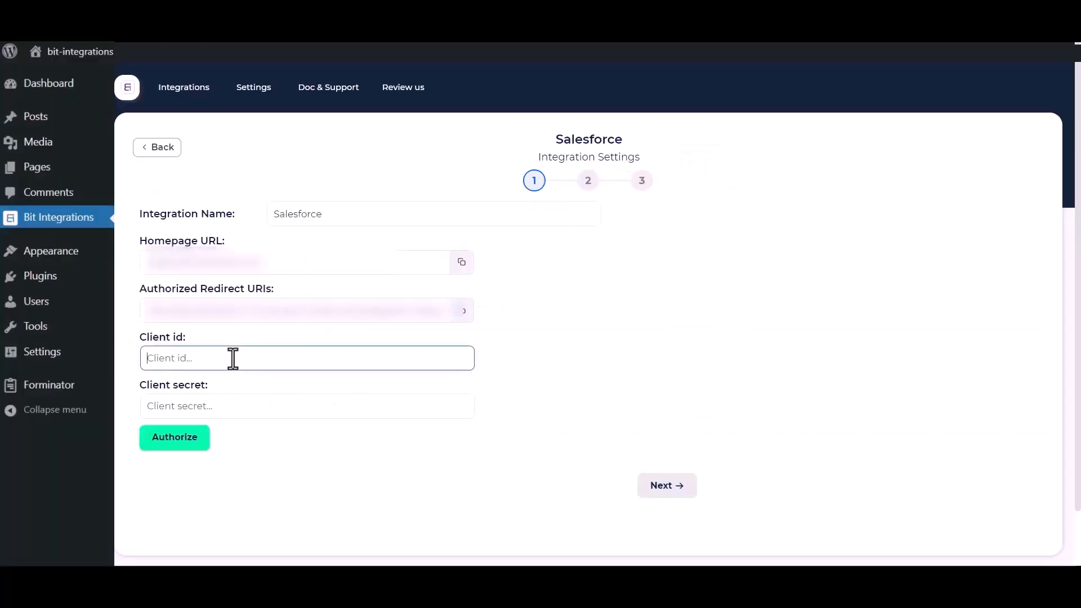
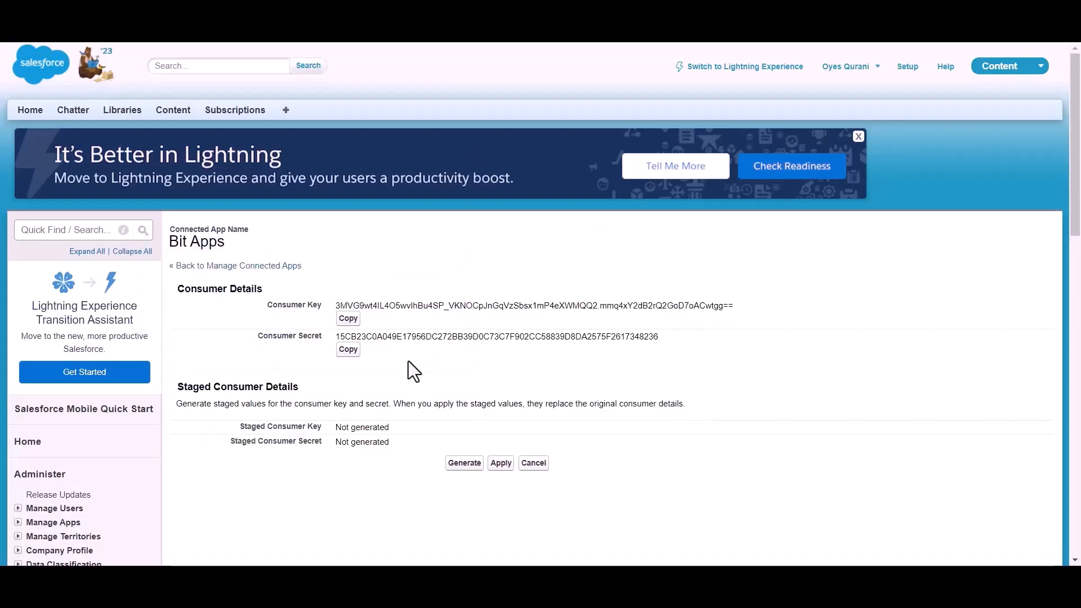
- Copy the Consumer Secret and paste it into the Client secret field
click(348, 349)
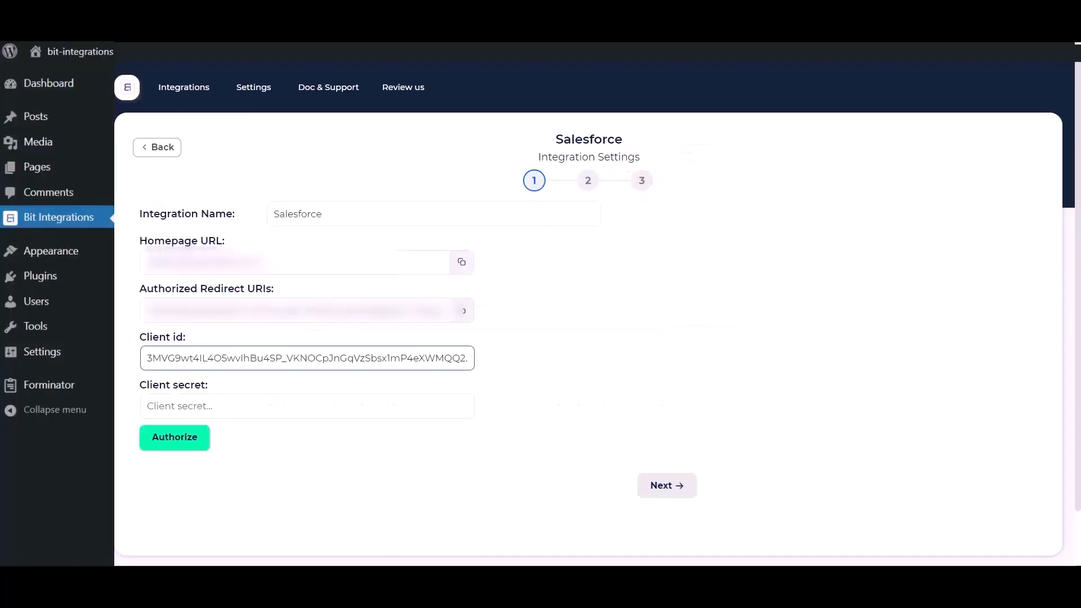
click(306, 403)
key(ctrl+v)
click(257, 471)
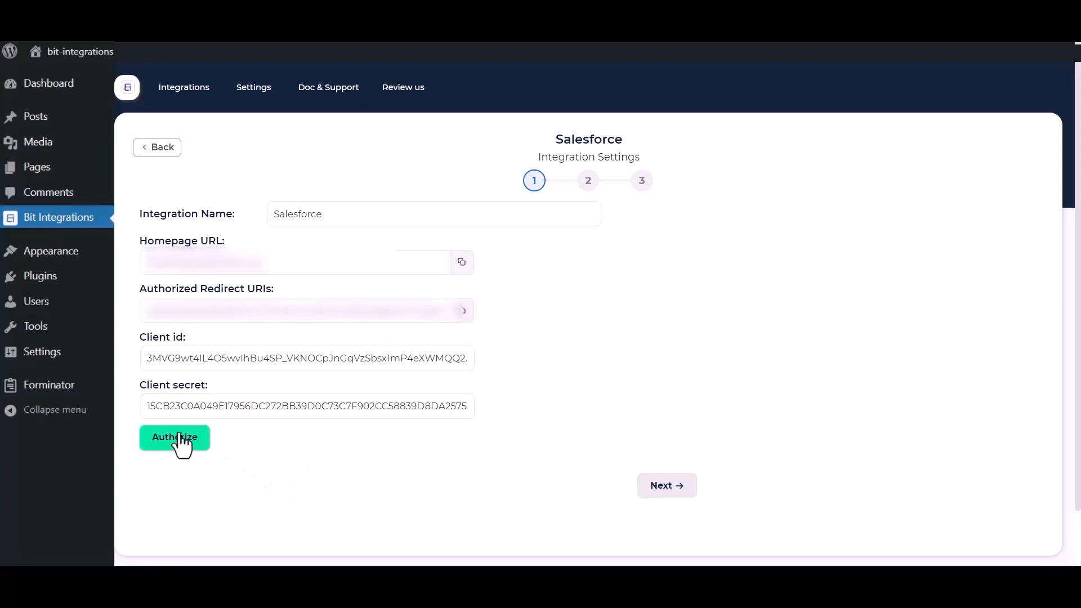
- Authorize the Salesforce connection and allow access in the popup
click(162, 442)
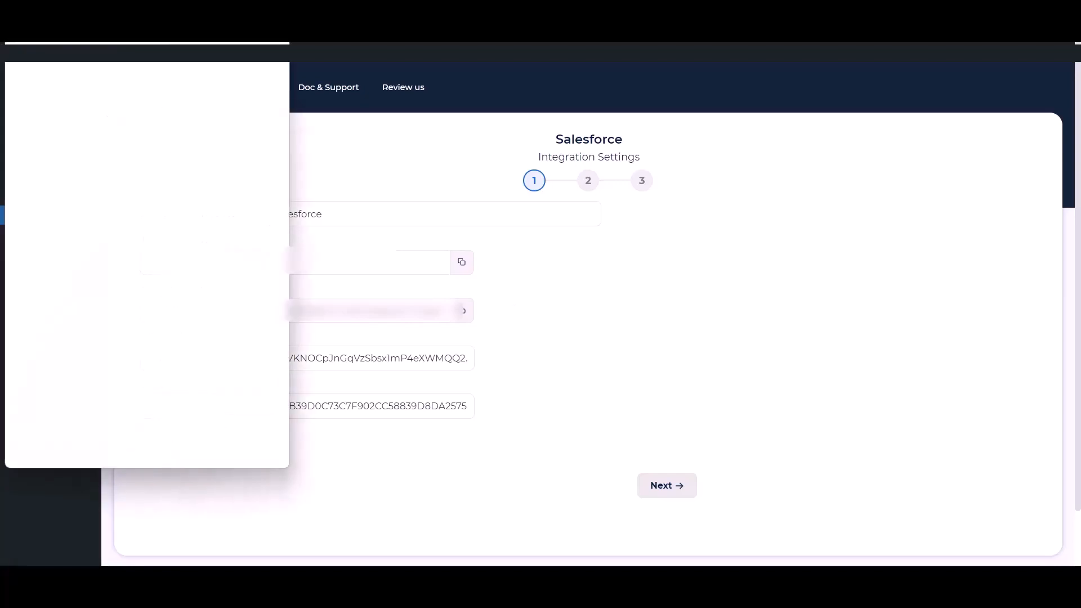
scroll(153, 178, down, 5)
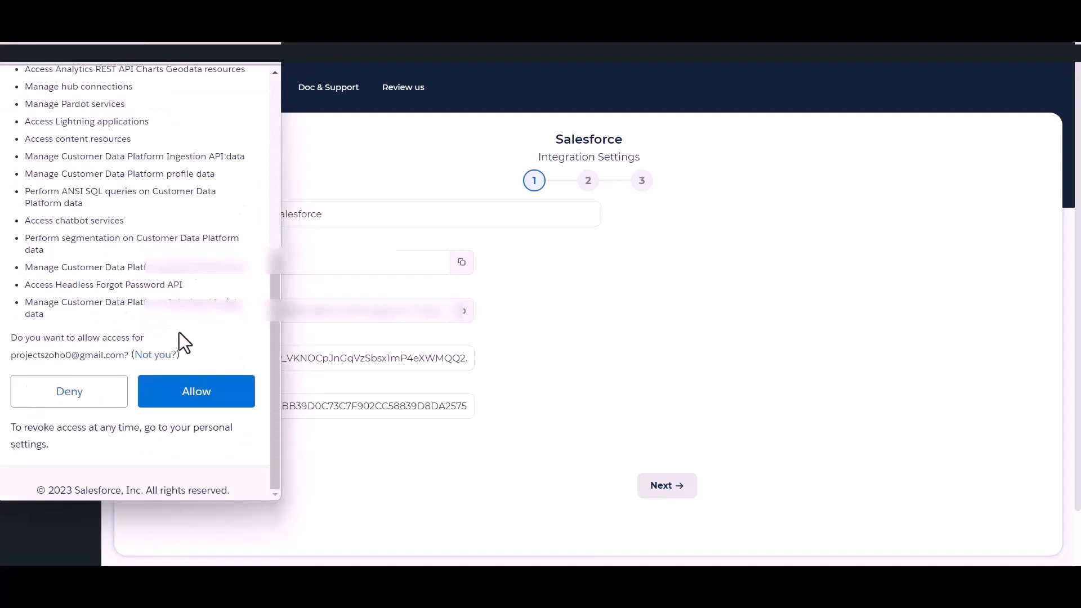
click(196, 398)
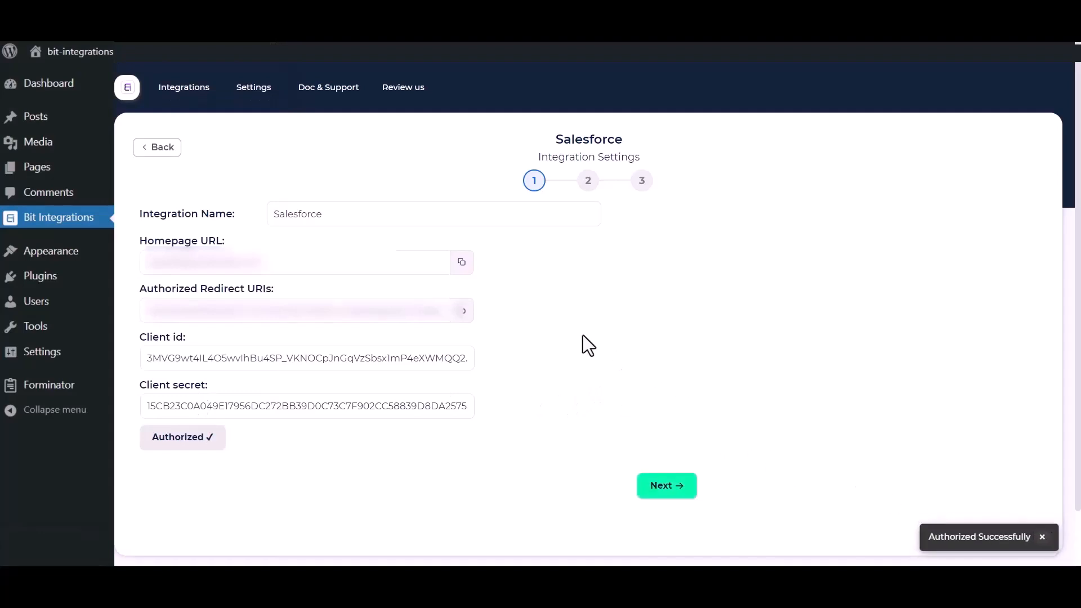
- Continue to the next step and choose the Create lead action
click(669, 487)
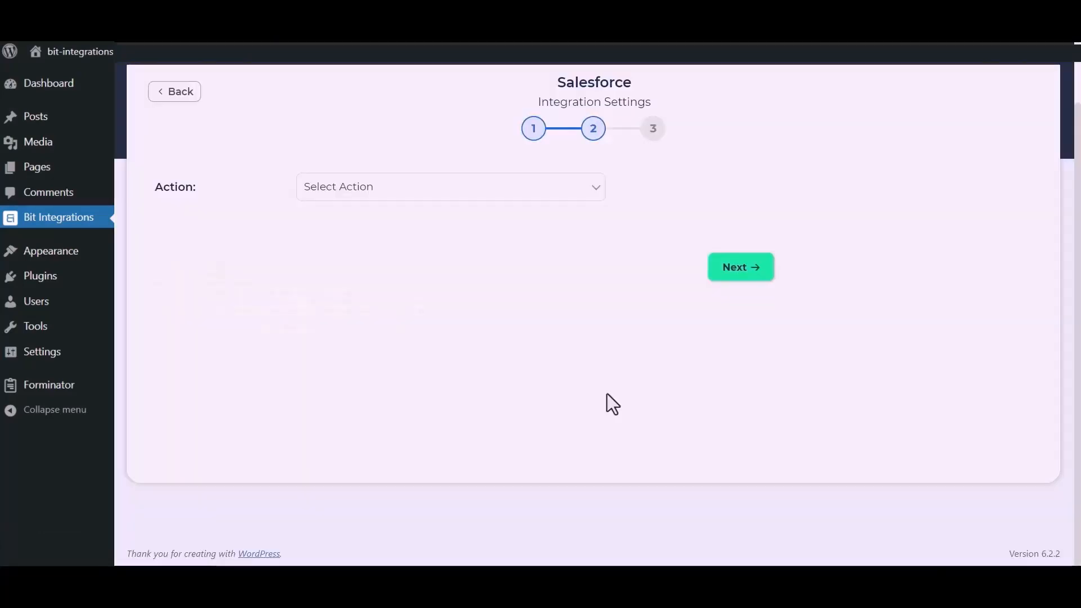
click(542, 198)
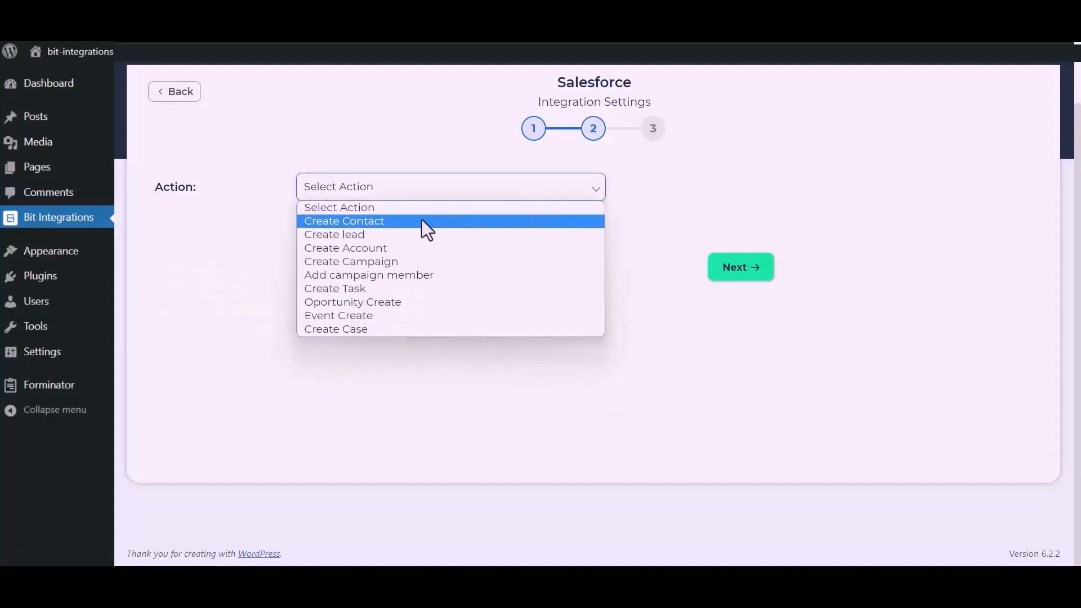
click(376, 235)
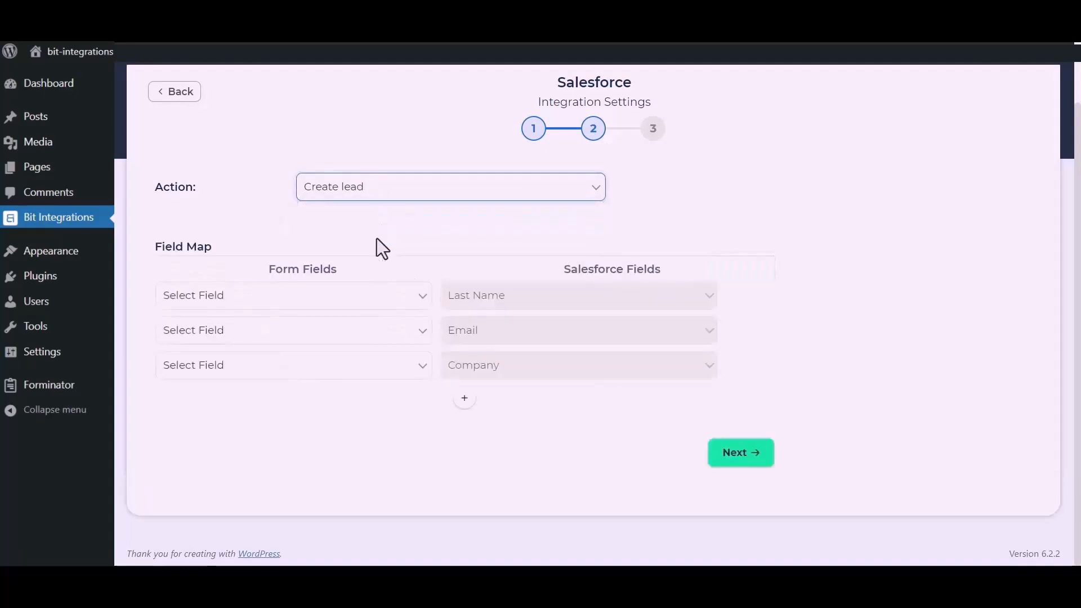
- Map the form's Name field to Last Name and Email to Email
click(361, 304)
click(255, 345)
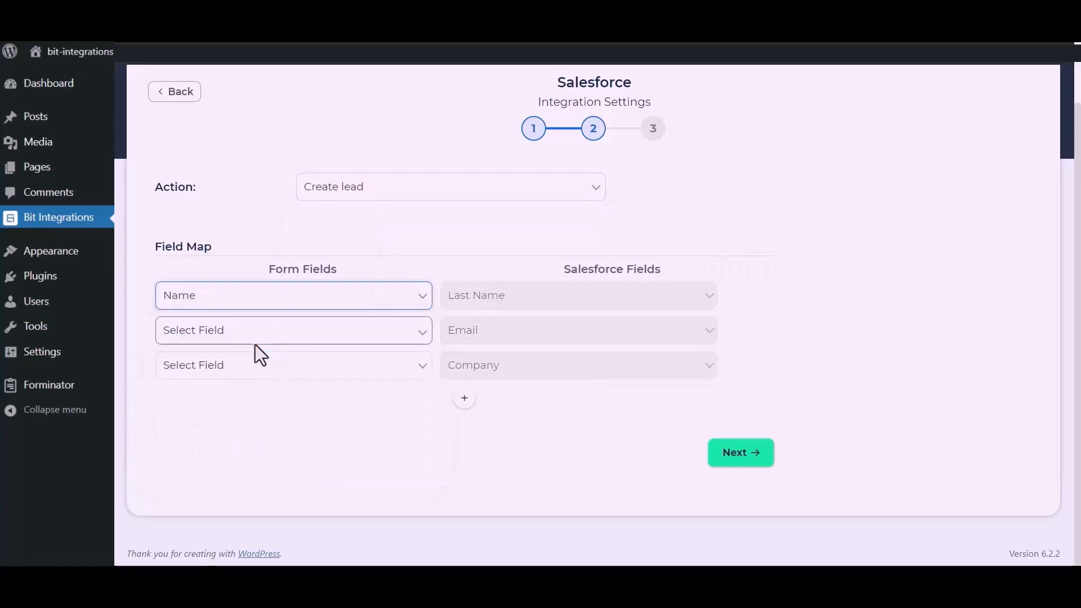
click(287, 341)
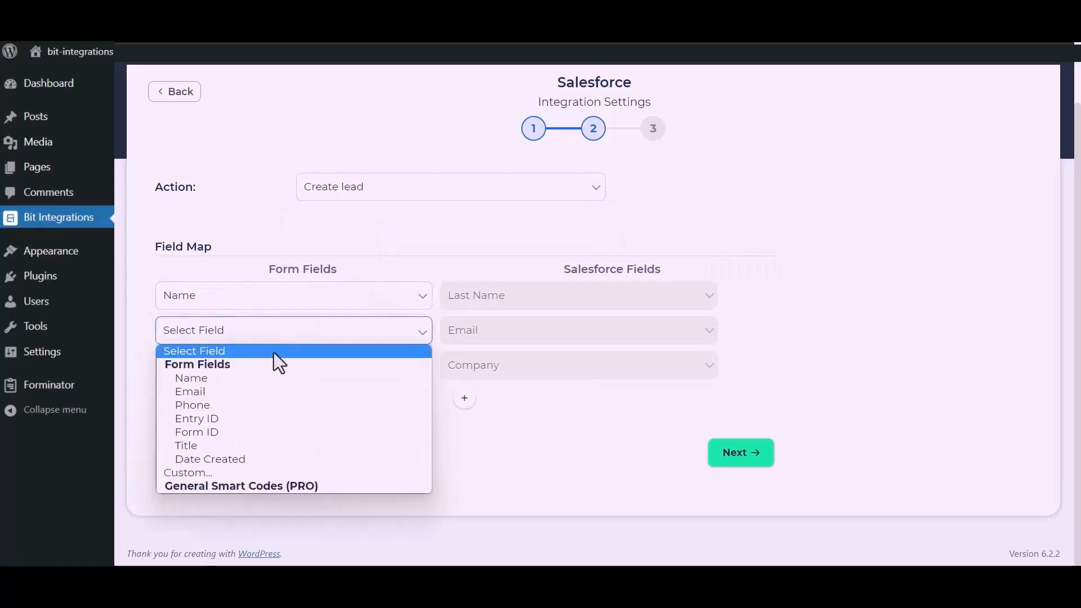
click(228, 388)
- Set the Company mapping to a custom value of Bit Apps
click(254, 376)
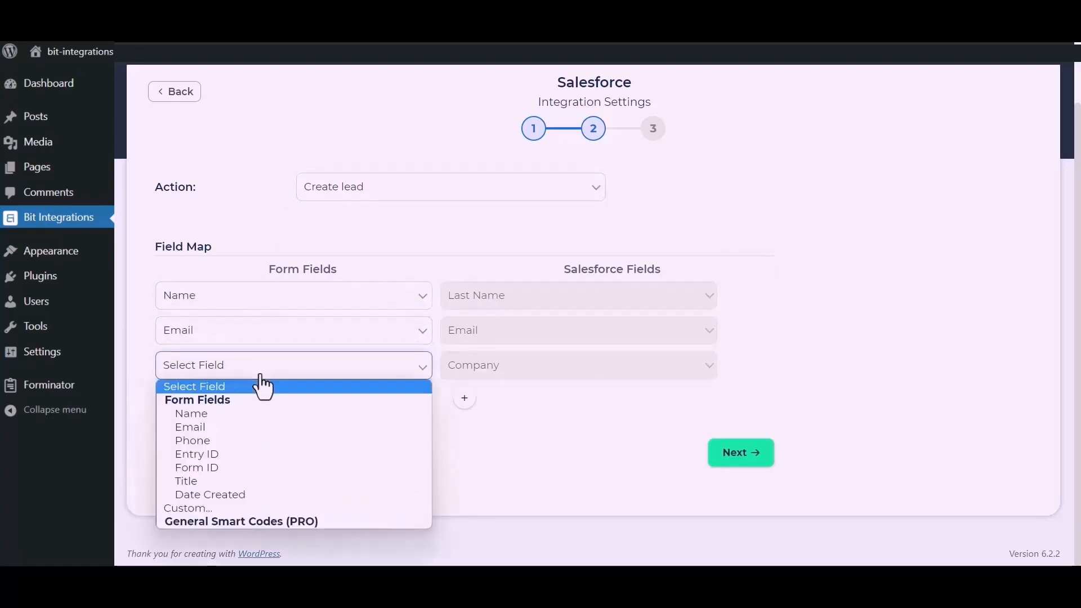
click(194, 508)
click(378, 374)
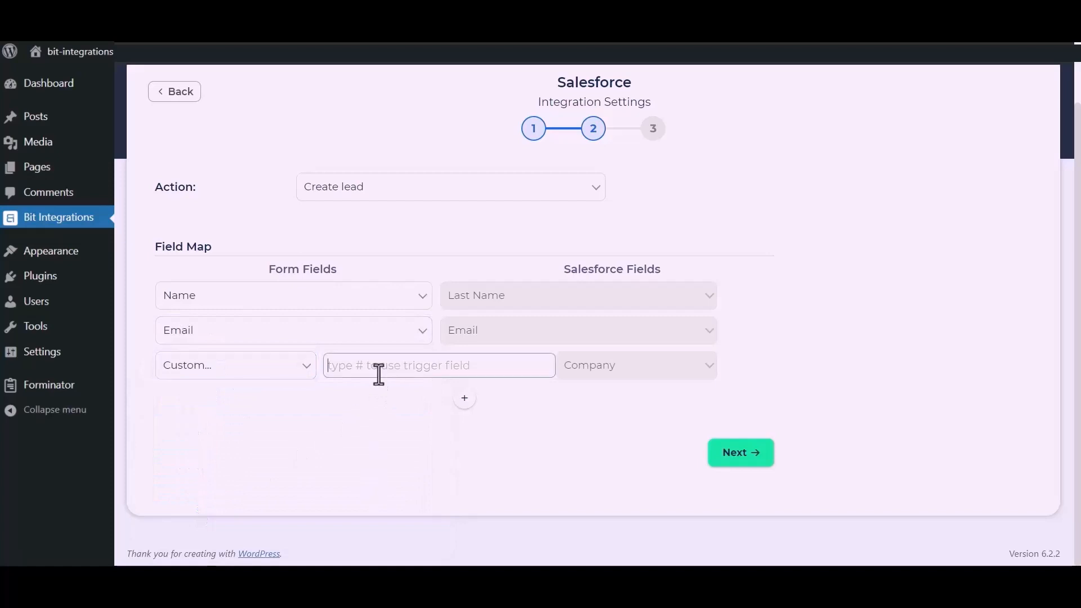
text(Bit Apps)
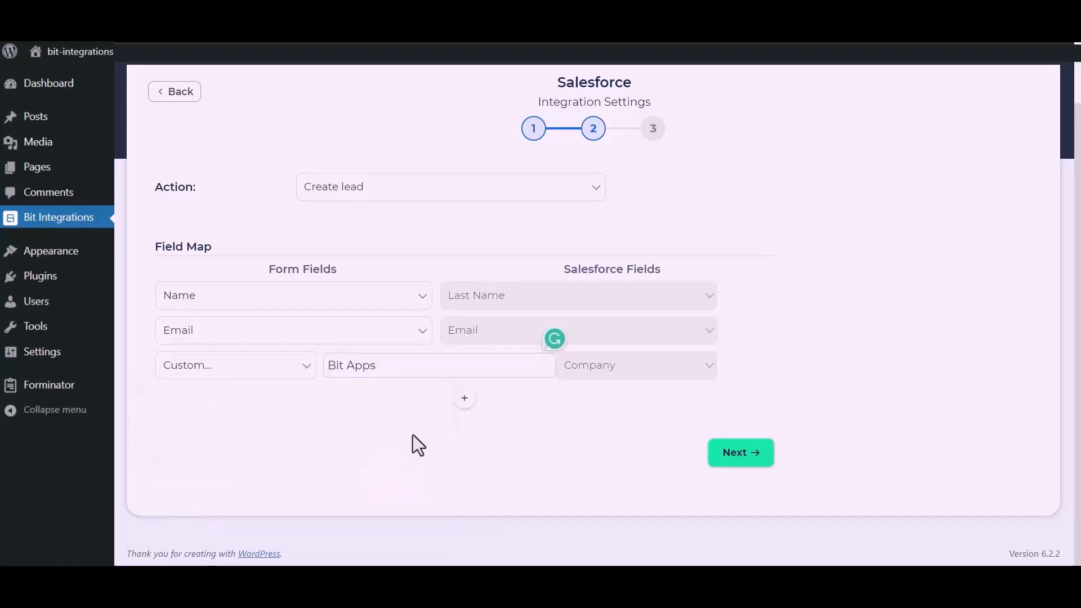
- Add a field map row linking the form's Phone field to the Salesforce Phone field
drag(413, 434, 471, 399)
click(470, 398)
click(354, 416)
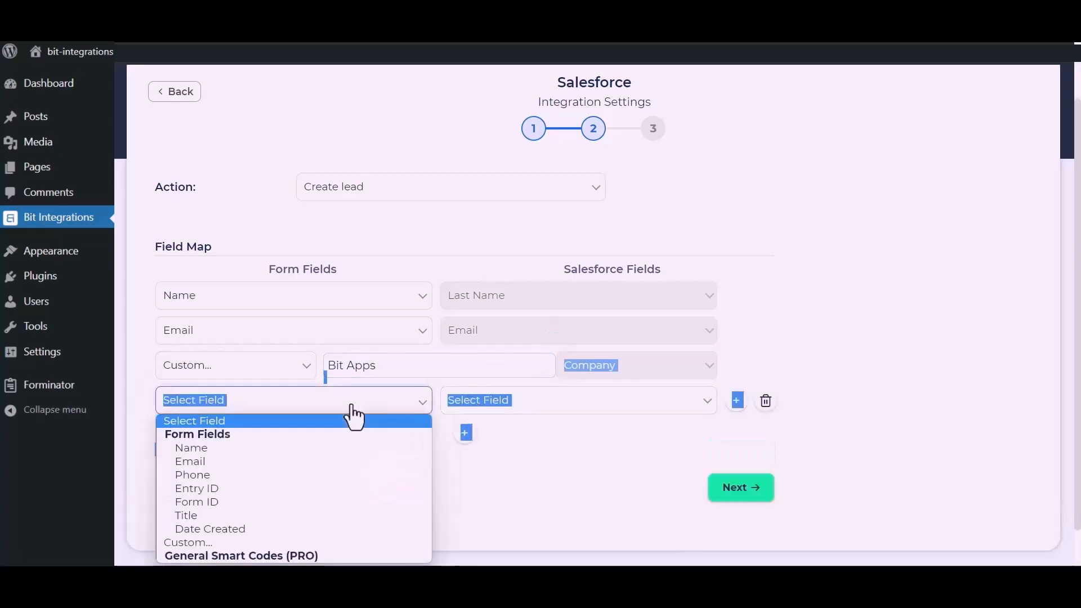
click(195, 473)
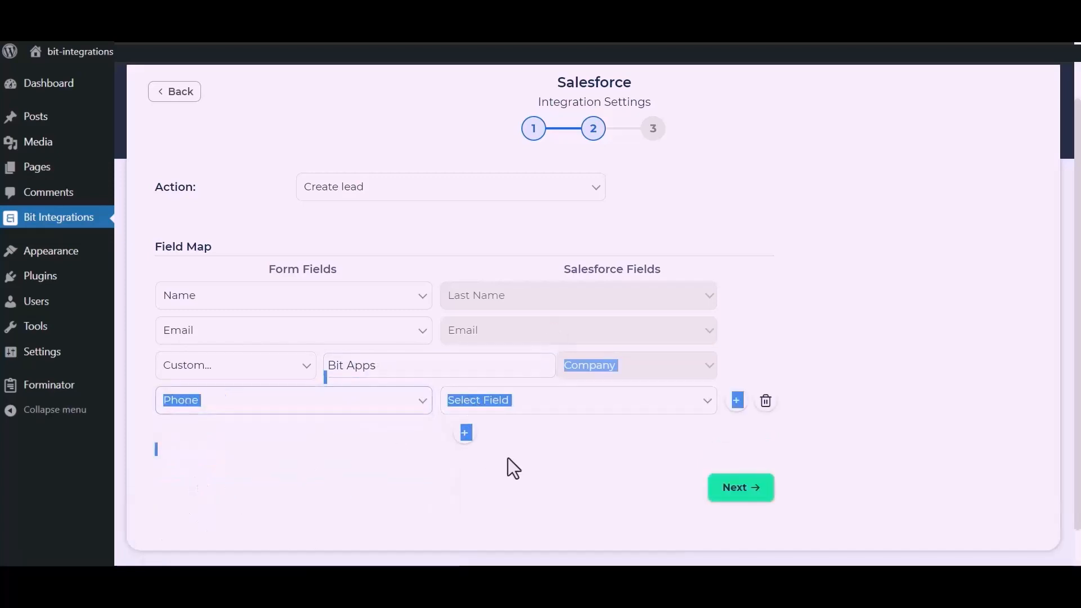
click(583, 410)
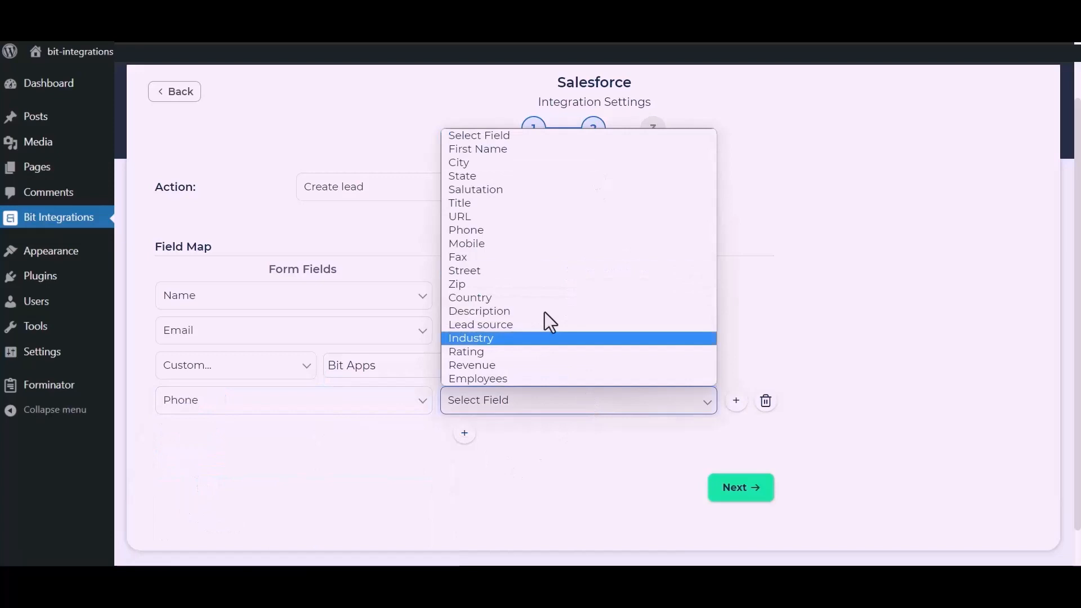
click(482, 235)
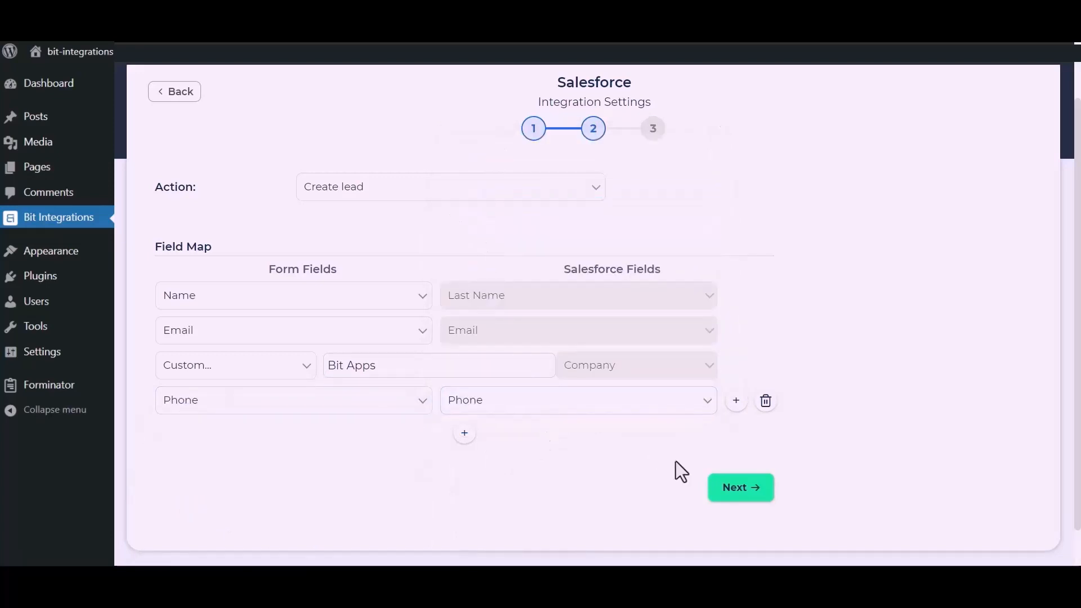
- Proceed to the final step and finish and save the integration
click(741, 488)
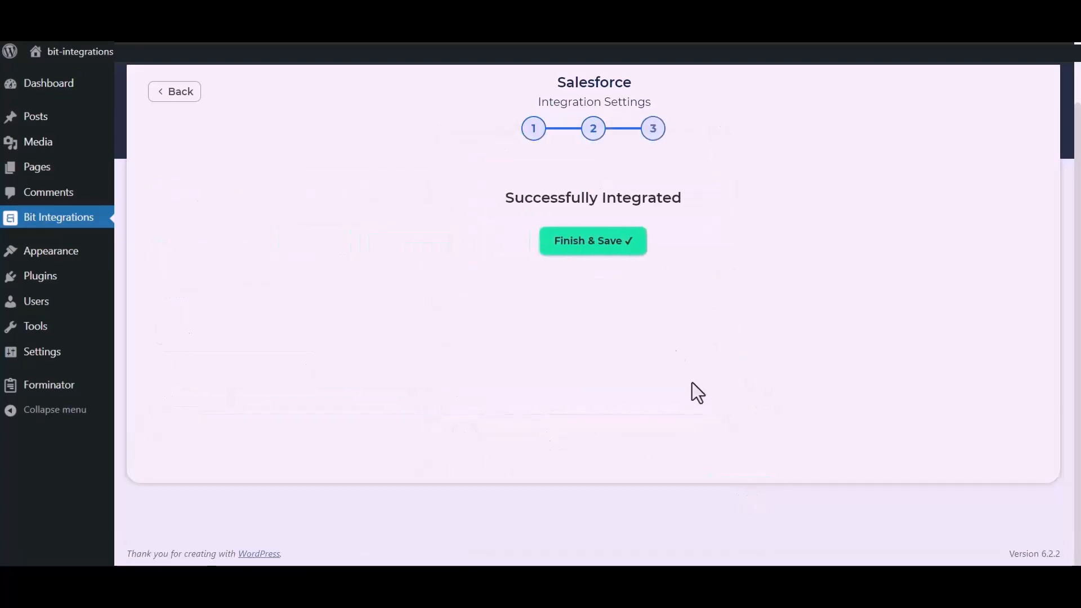
click(599, 246)
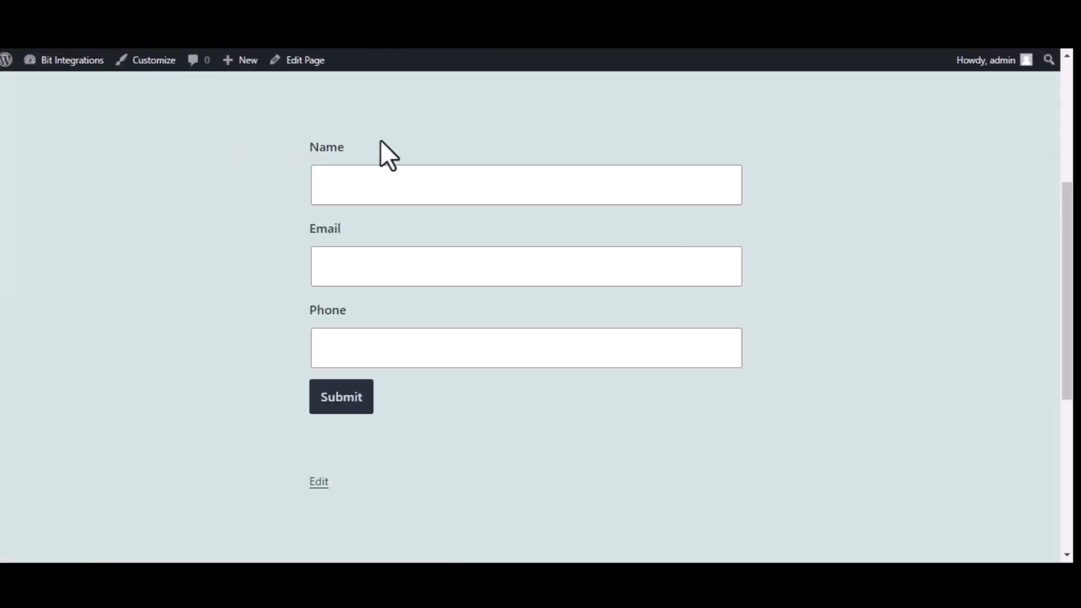
- Fill the test form with the name Bit Integrations and a support e-mail address
click(422, 178)
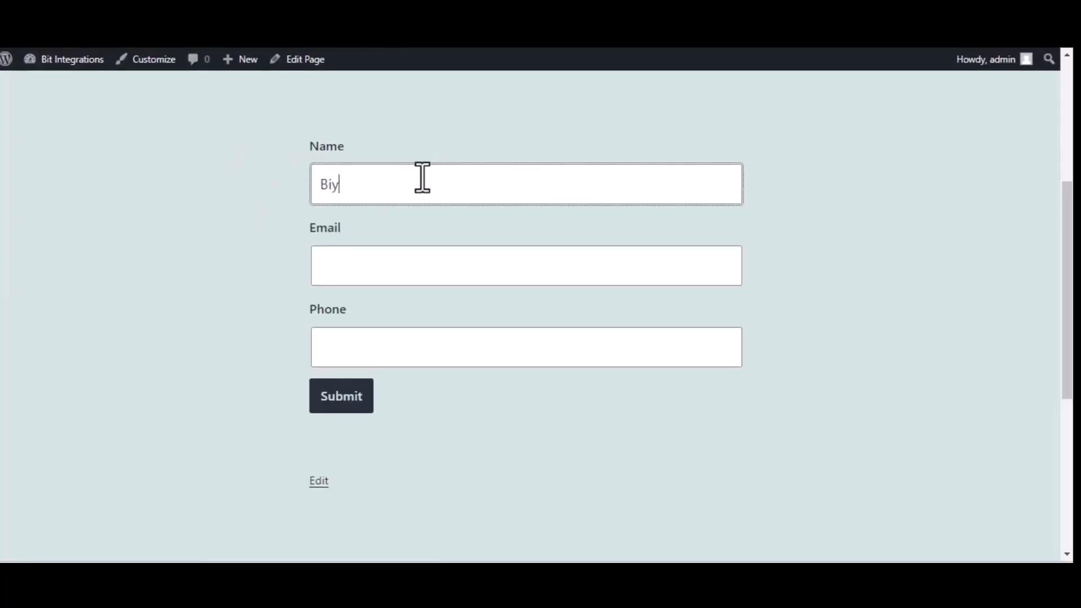
text(Bit Inter)
text(gations)
click(414, 276)
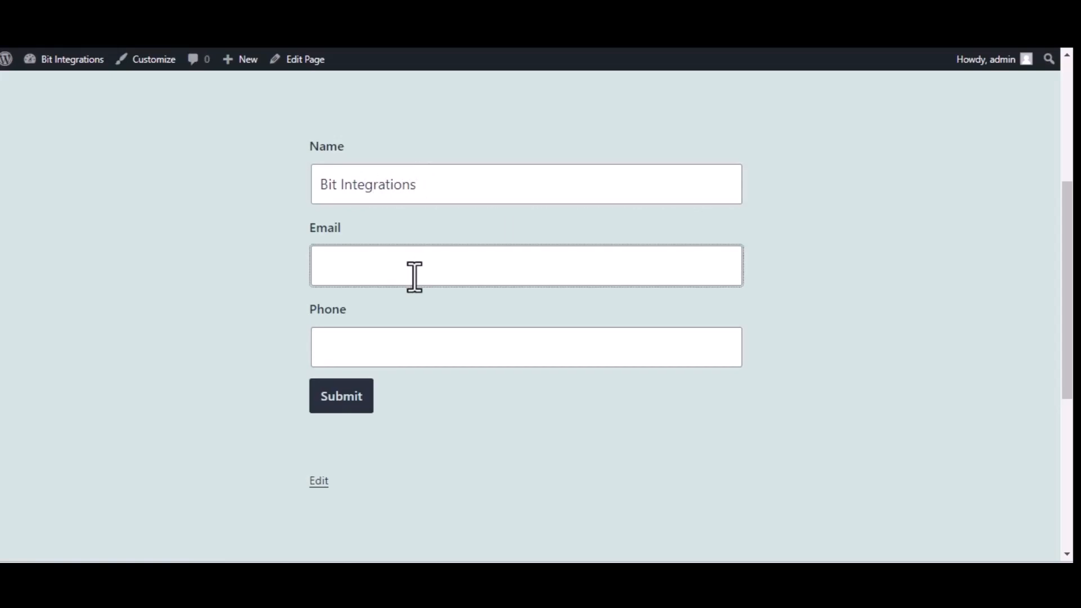
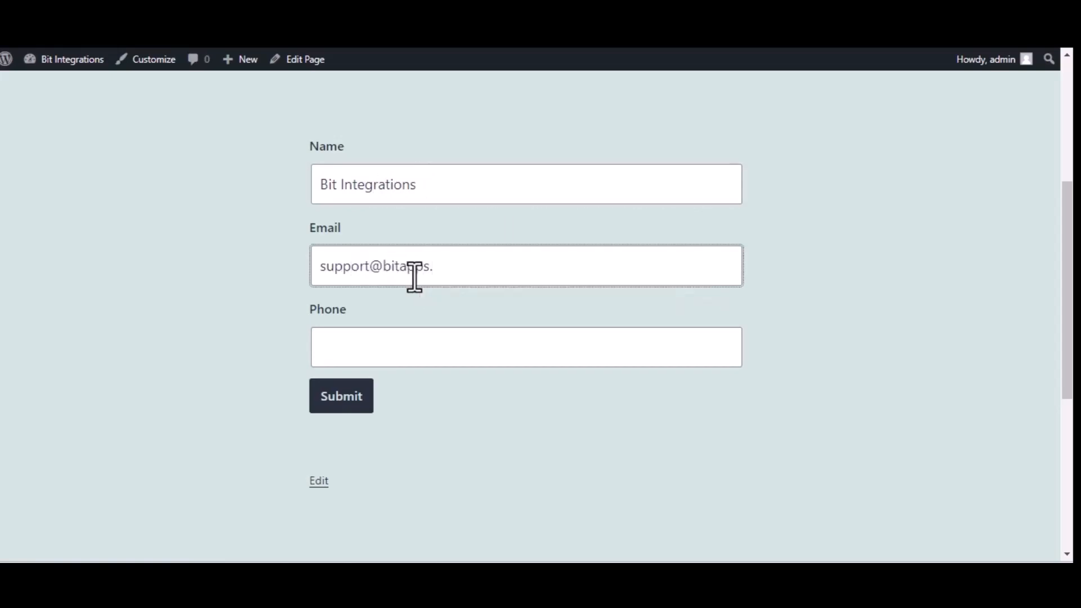
- Enter a phone number in the form and submit it
click(479, 359)
text(444555666)
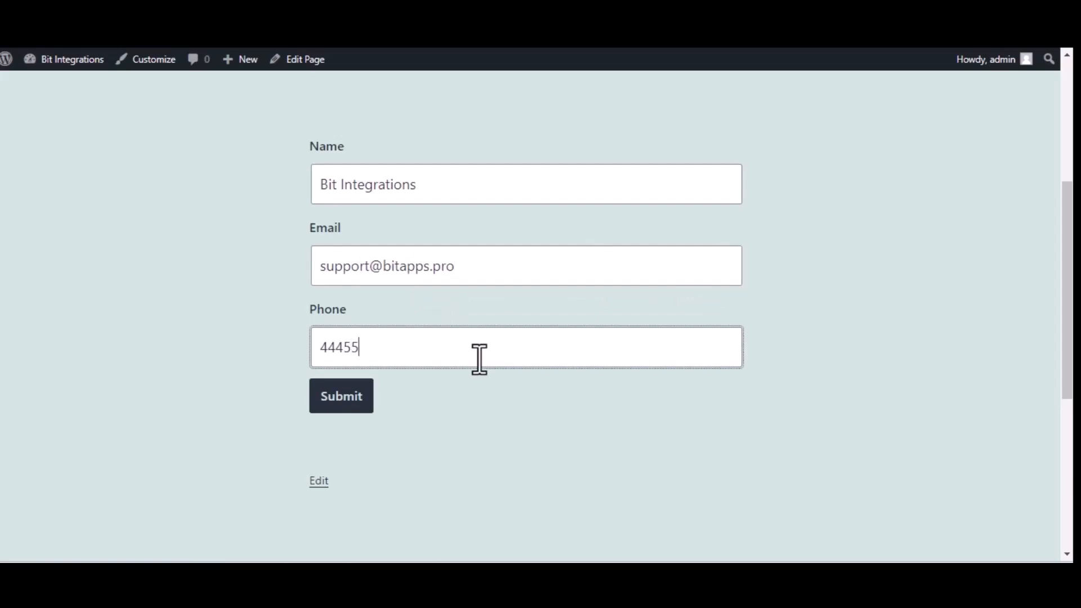
click(363, 406)
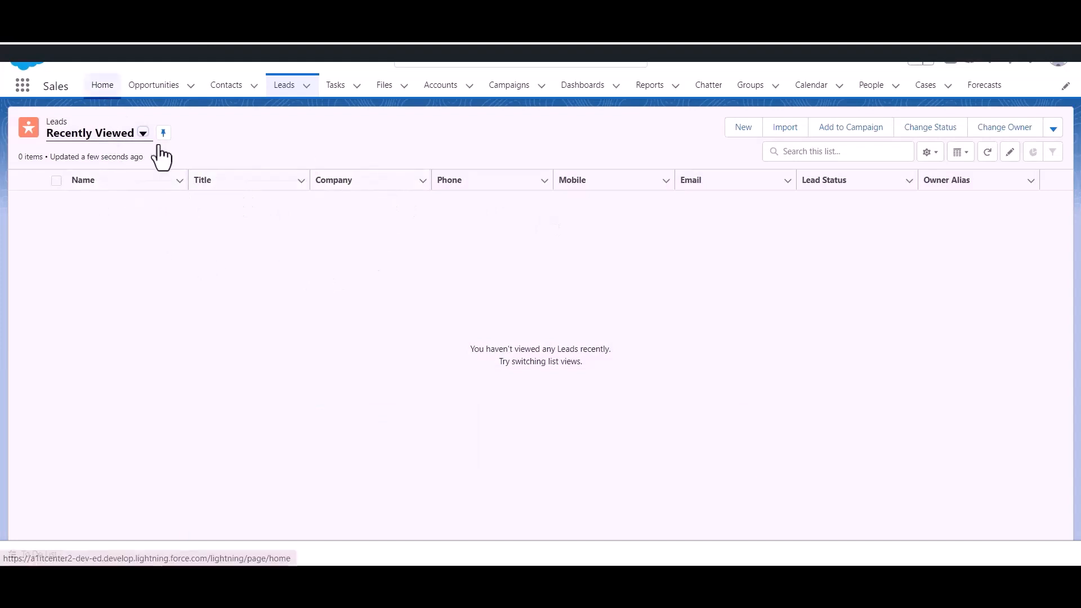
- Open the Salesforce Leads list to check for the submitted lead
click(287, 84)
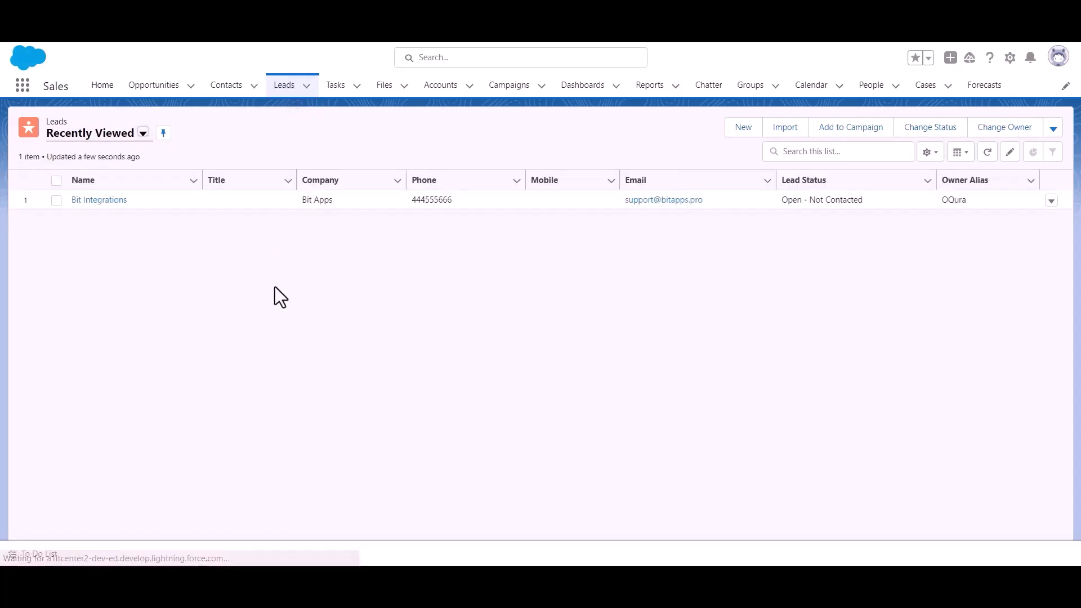